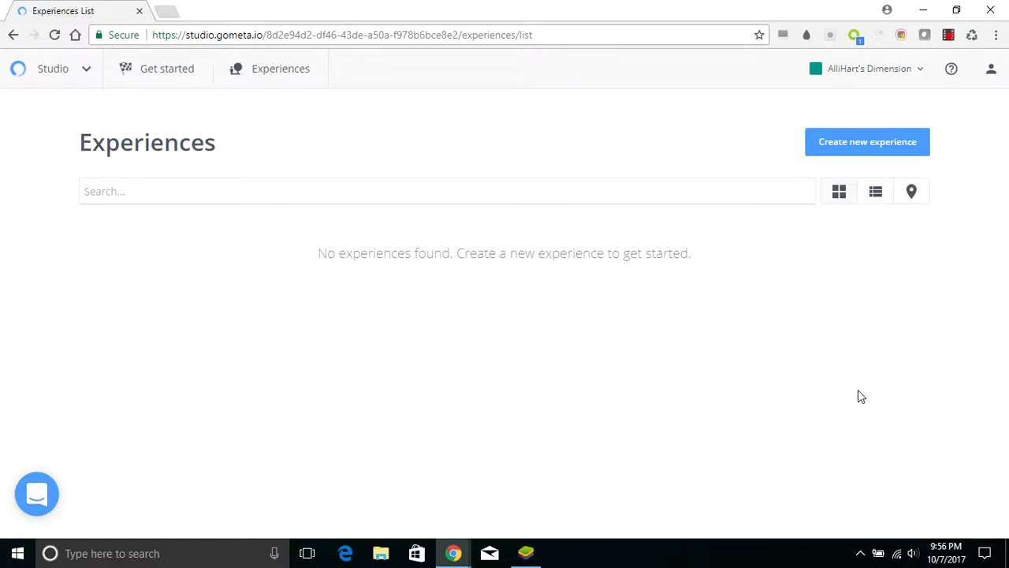
# Open the Experiences list and create a new experience
pyautogui.click(183, 77)
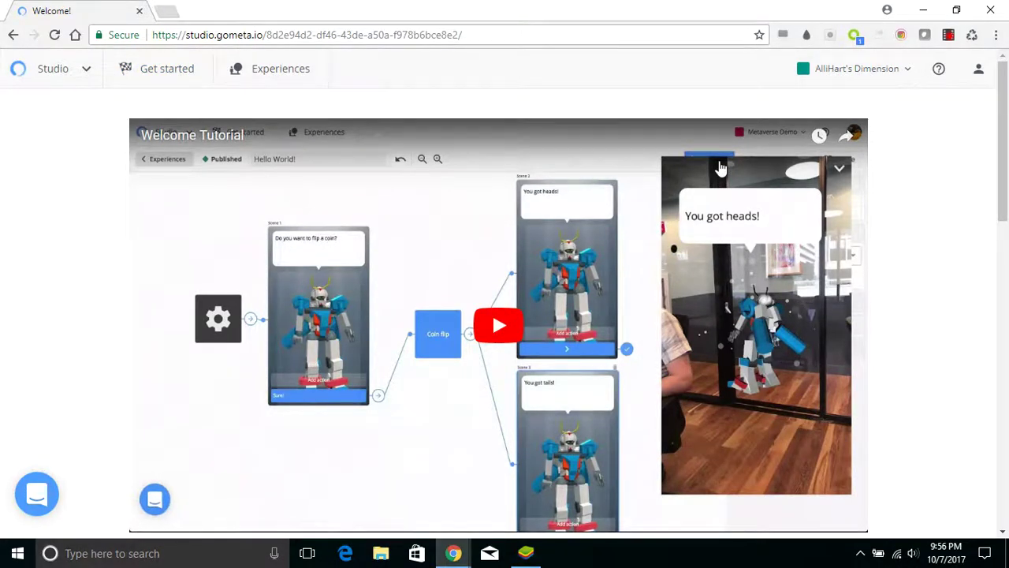
pyautogui.click(86, 74)
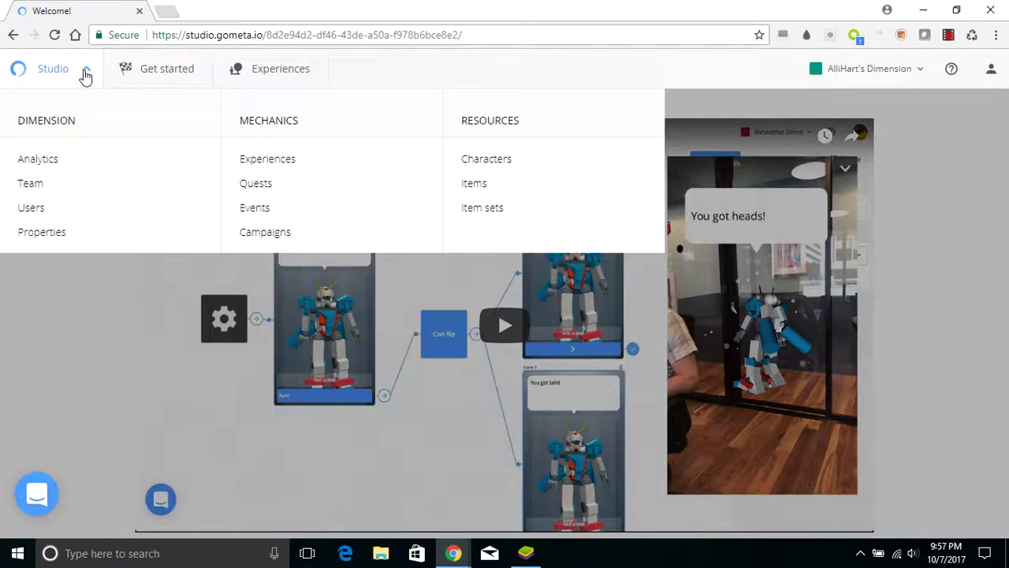
pyautogui.click(264, 162)
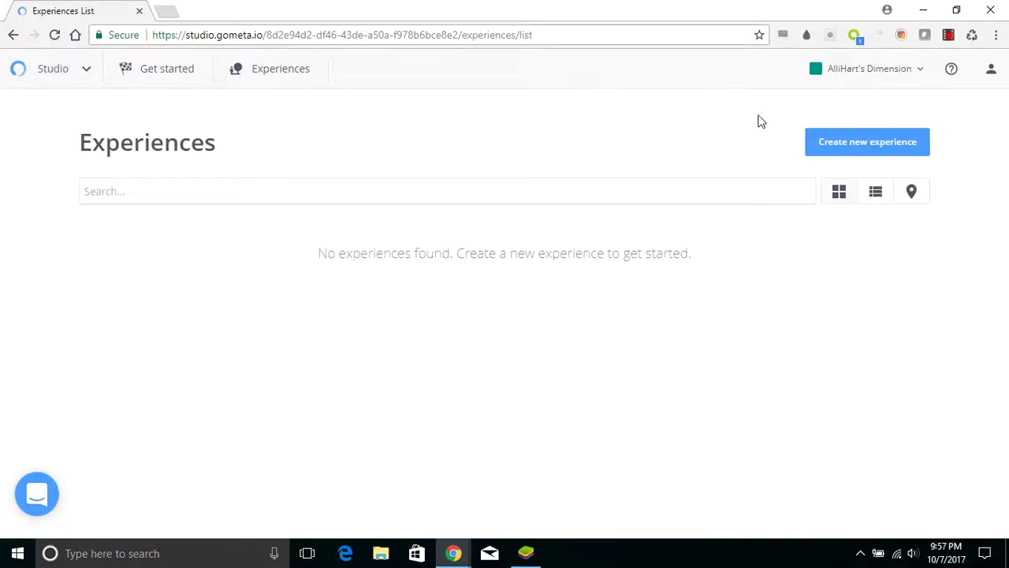
pyautogui.click(829, 142)
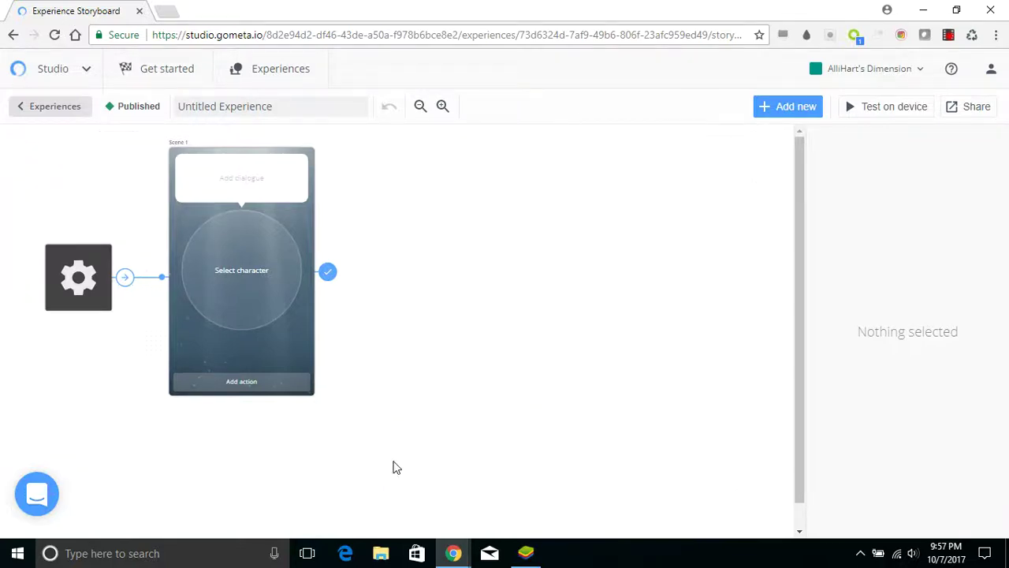
# Review the settings of the experience and of Scene 1, and open the character selection for Scene 1
pyautogui.click(85, 292)
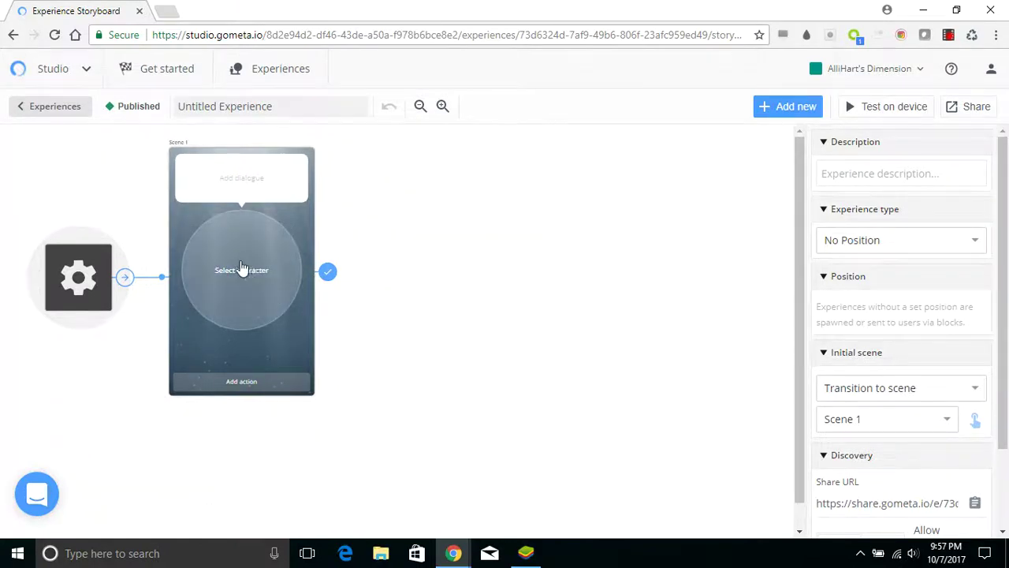
pyautogui.click(191, 221)
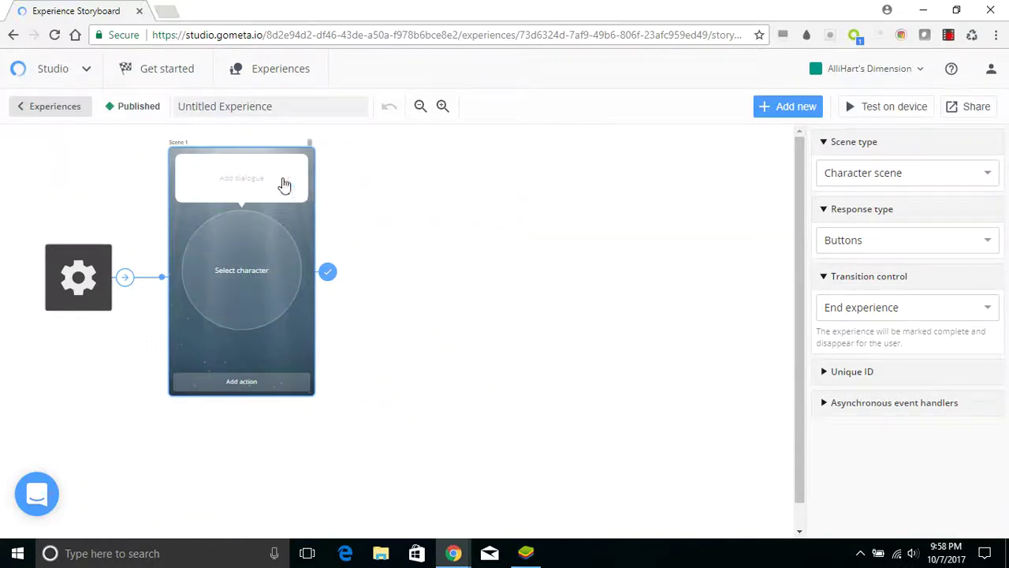
pyautogui.click(238, 311)
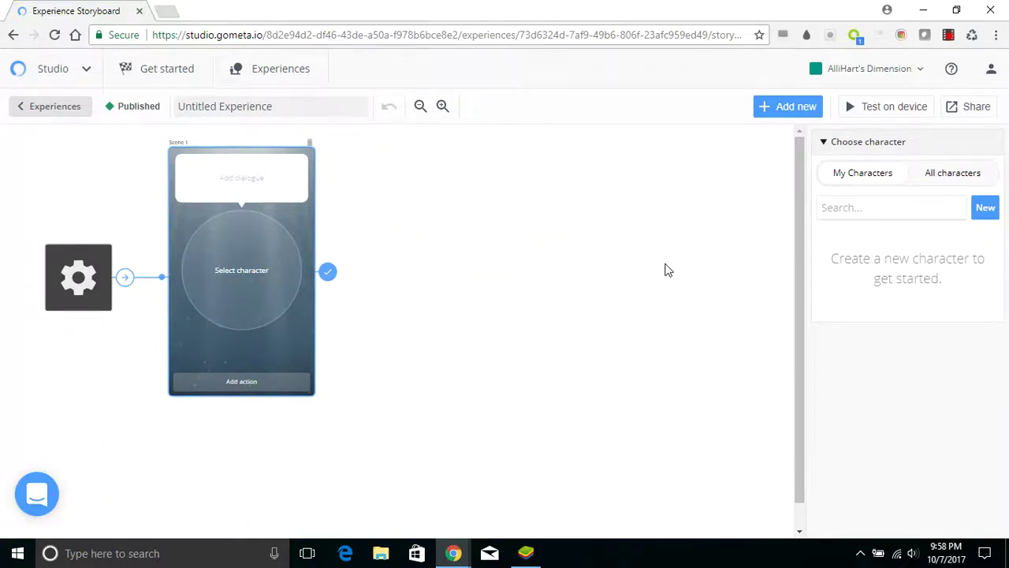
pyautogui.click(952, 181)
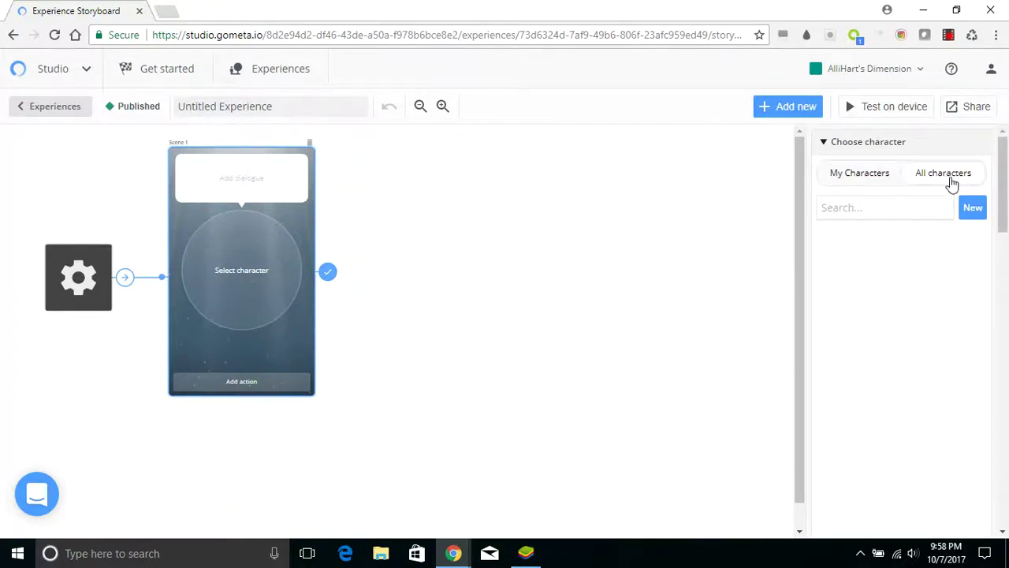
pyautogui.click(857, 180)
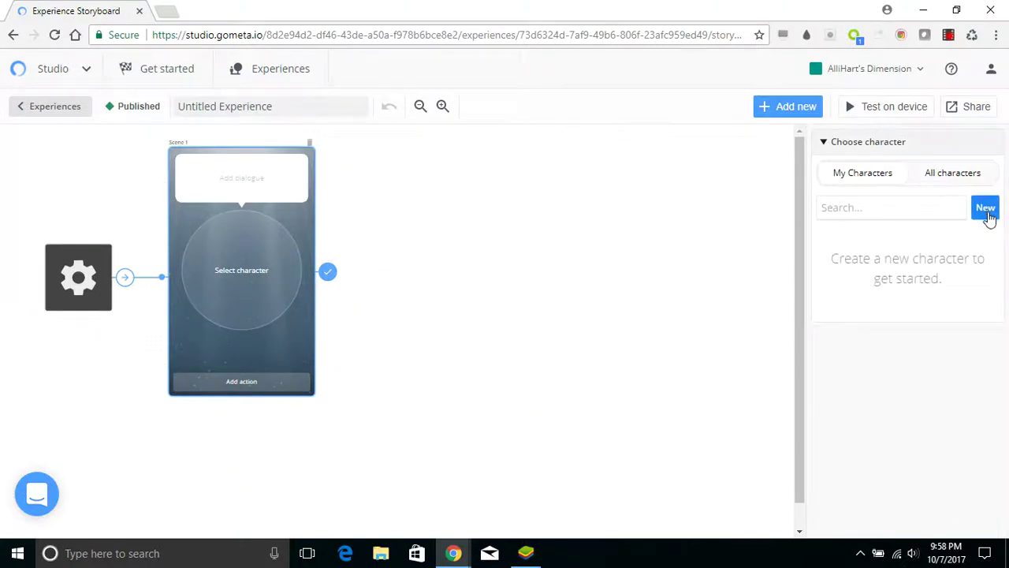
pyautogui.click(986, 209)
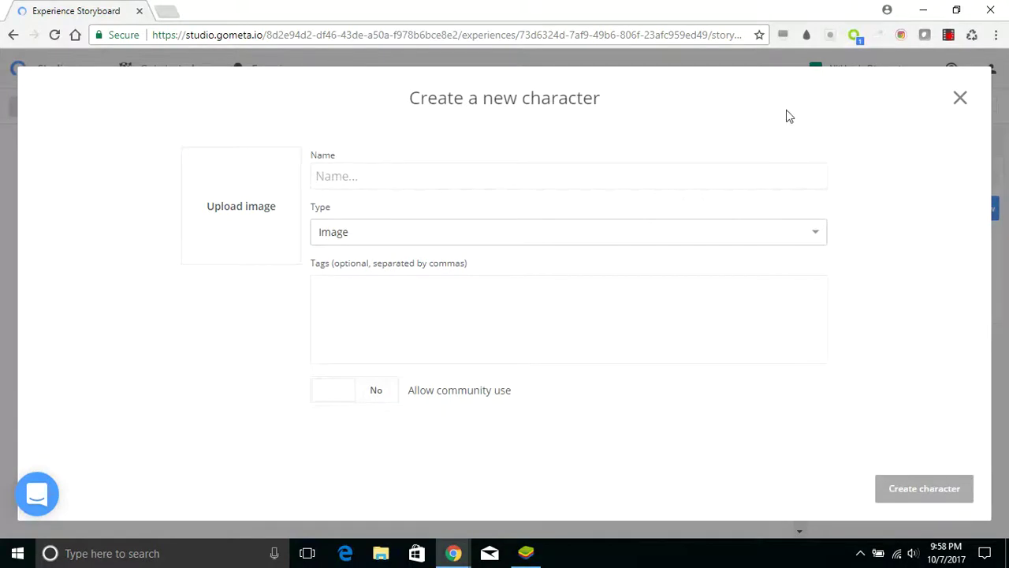
pyautogui.click(959, 99)
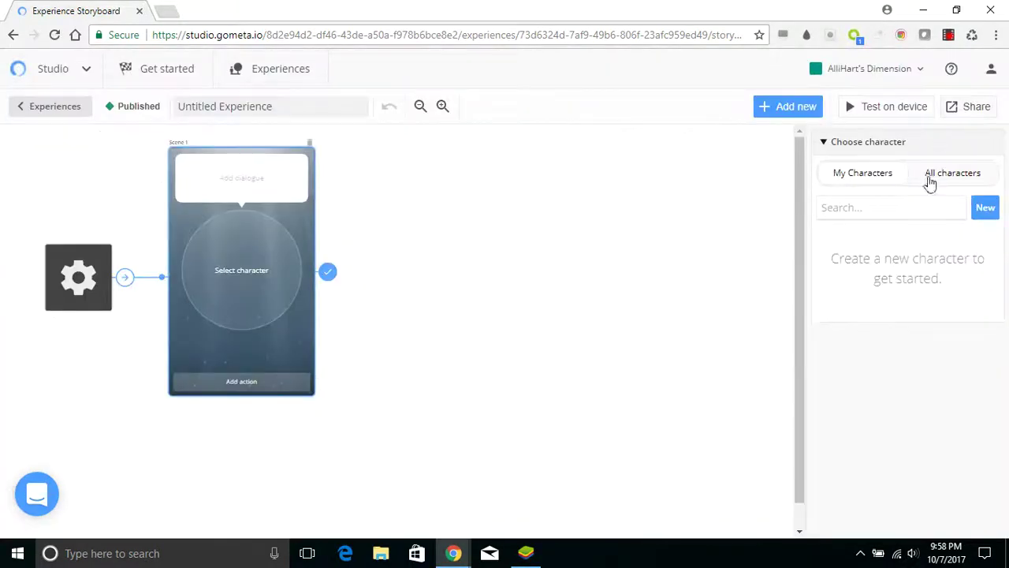
# Assign the Dr. Dre character from the collection of all characters to Scene 1
pyautogui.click(946, 176)
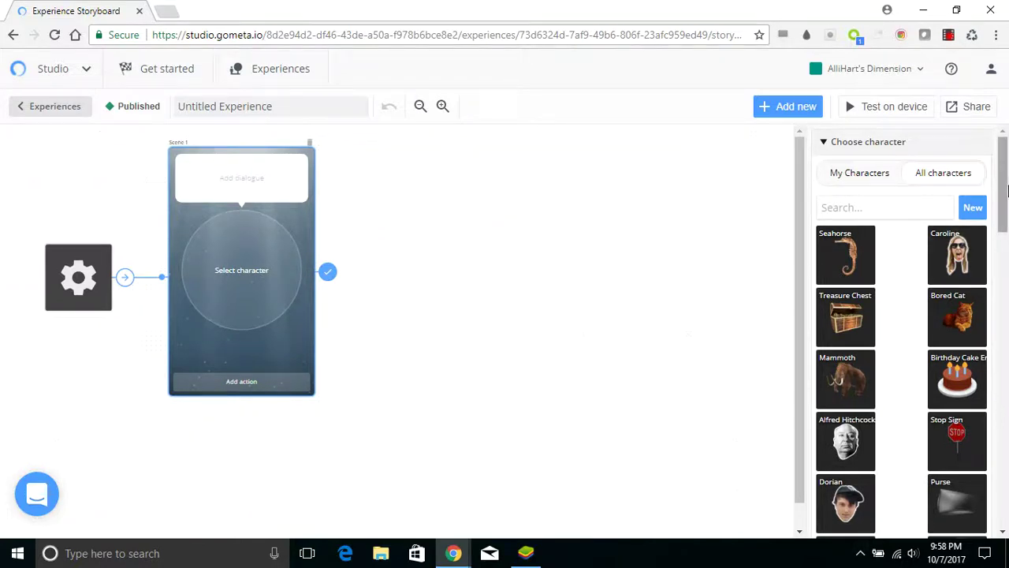
pyautogui.moveTo(1007, 189); pyautogui.dragTo(1007, 282)
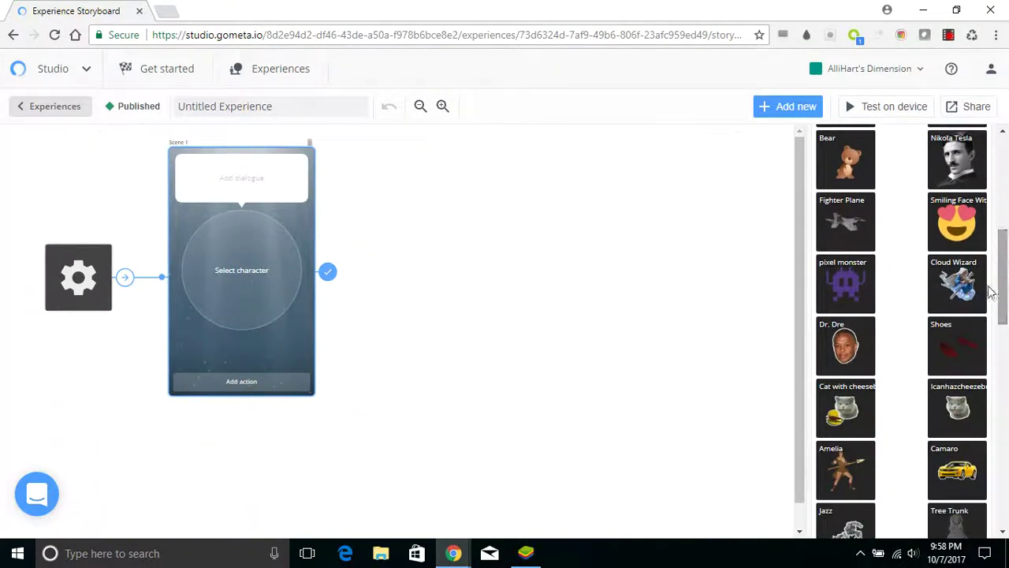
pyautogui.click(845, 344)
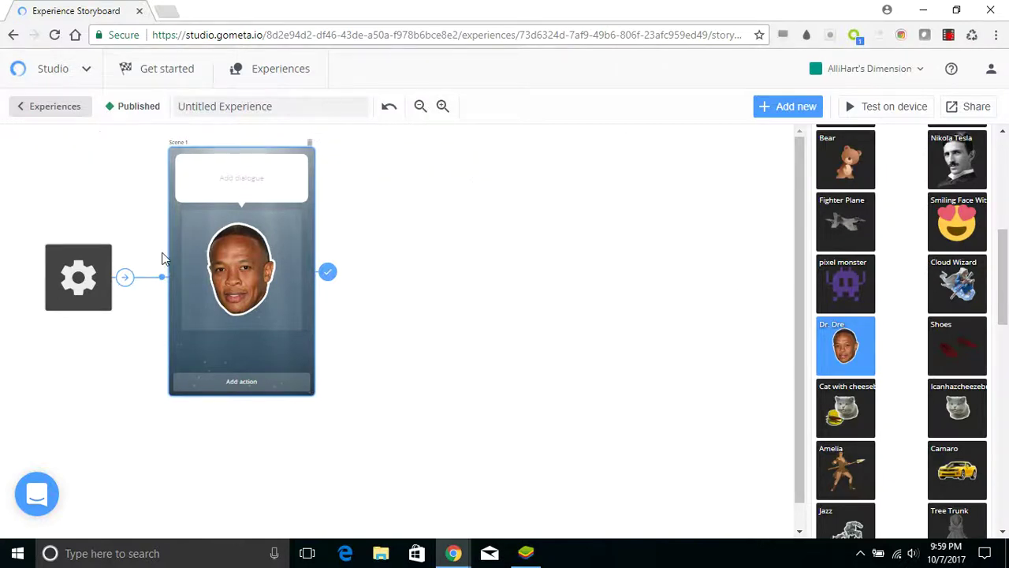
pyautogui.moveTo(1003, 278); pyautogui.dragTo(1004, 184)
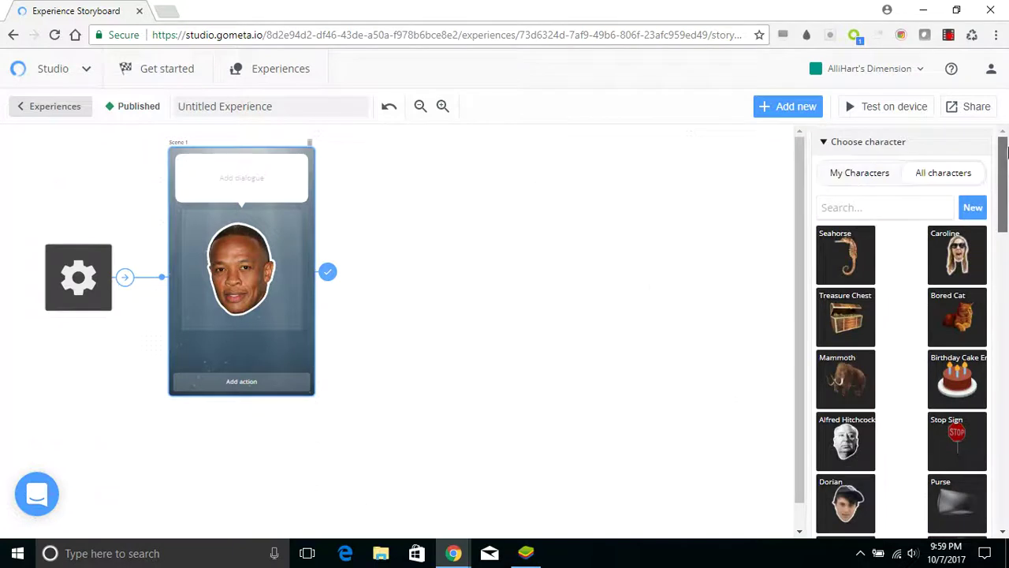
# Write Scene 1's dialogue as "Welcome to the Math Quiz! Let's test your knowledge! Are you ready?"
pyautogui.click(243, 179)
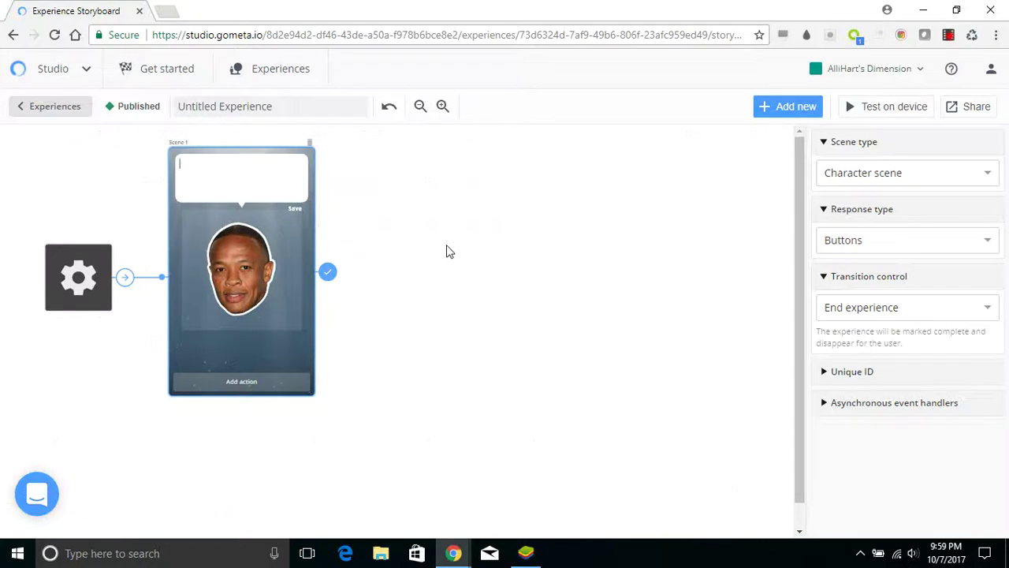
pyautogui.write("Welcome to the Math Quiz! Let's test your")
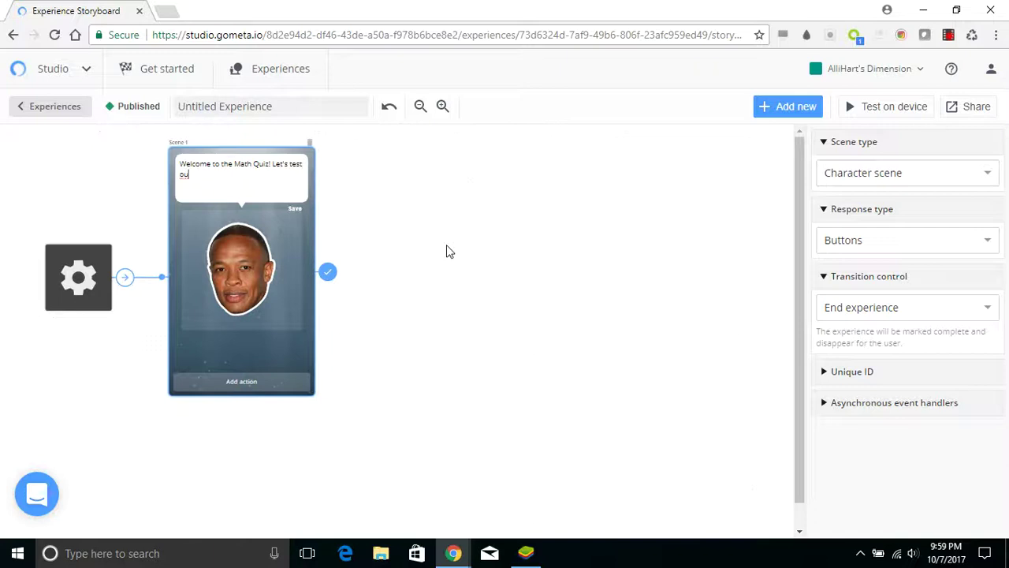
pyautogui.write(' knowledge! Are you ready?')
# Add an action to Scene 1 with the response text "I'm ready, let's go!"
pyautogui.click(254, 387)
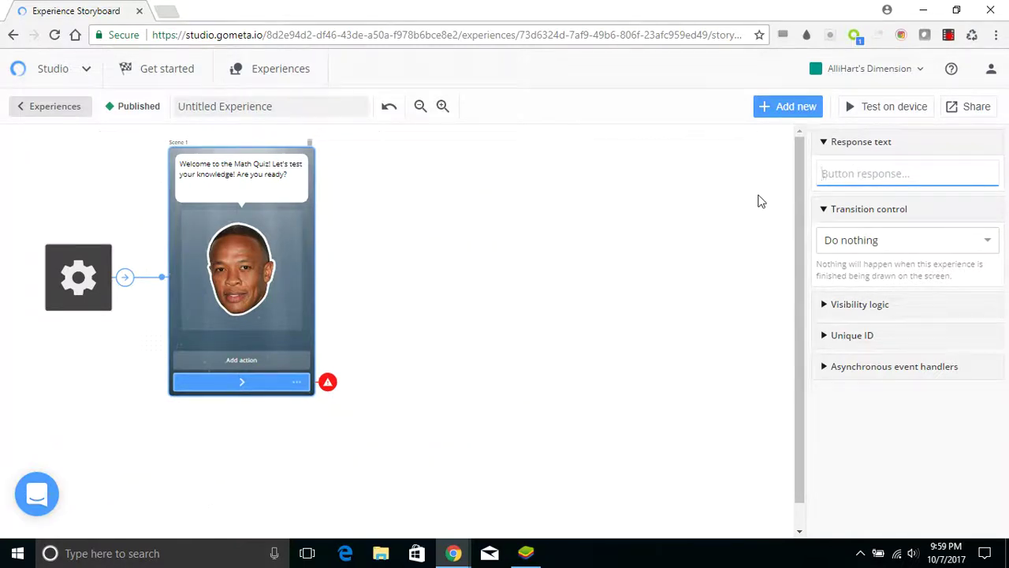
pyautogui.write("I'm rea")
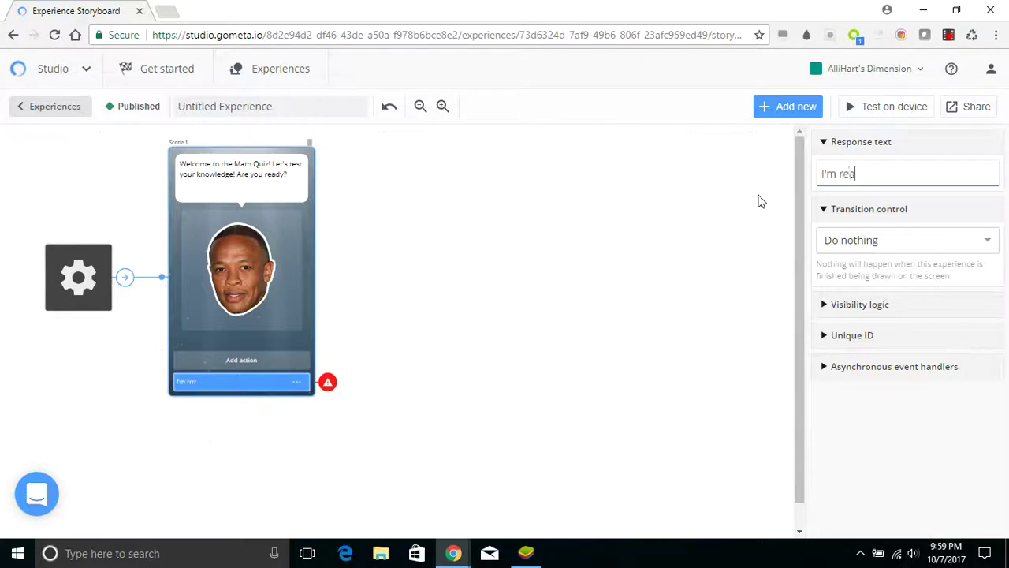
pyautogui.write("dy, let's go!")
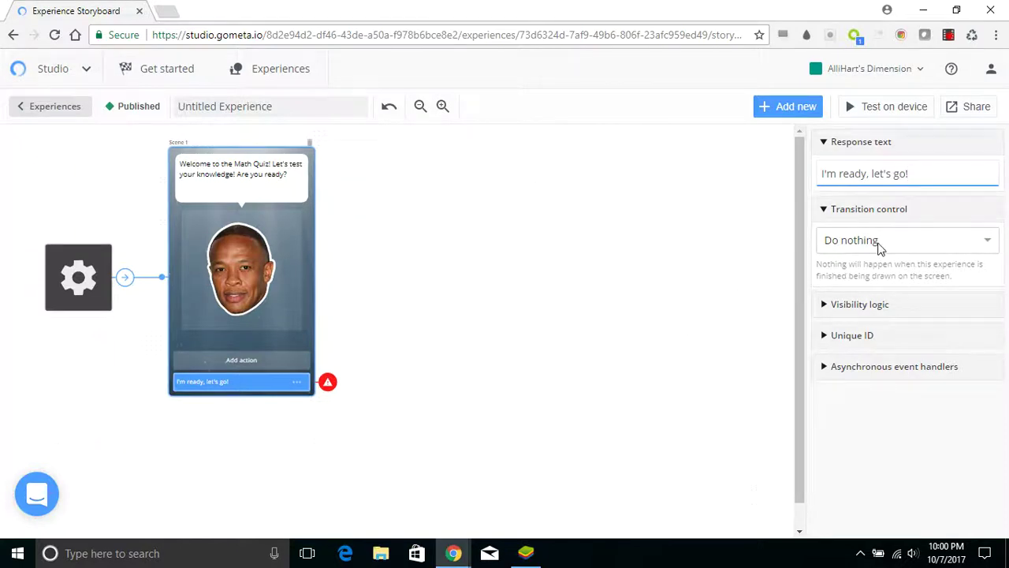
# Make the "I'm ready, let's go!" response transition to a scene and start adding a new scene as its target
pyautogui.click(881, 248)
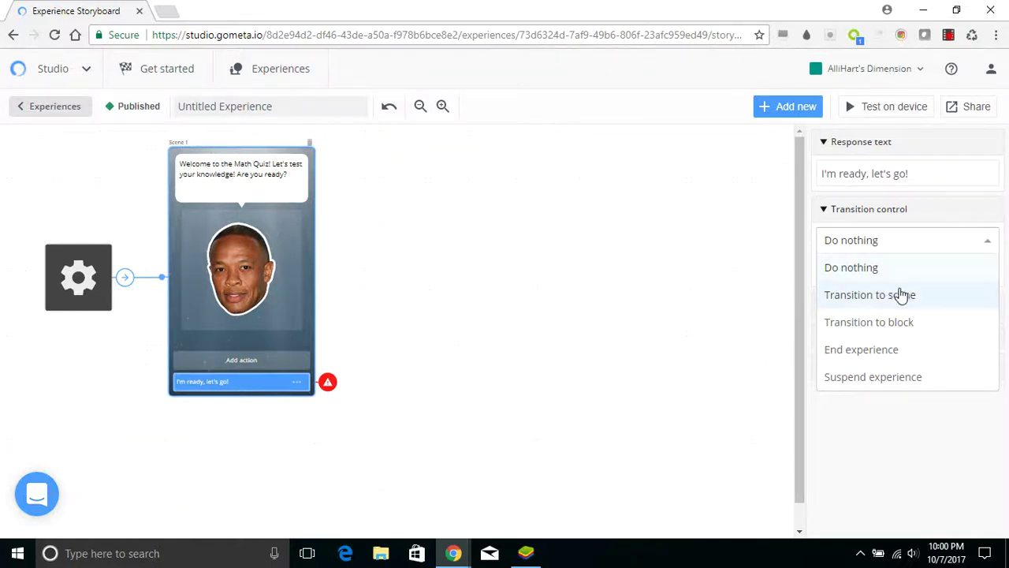
pyautogui.click(901, 295)
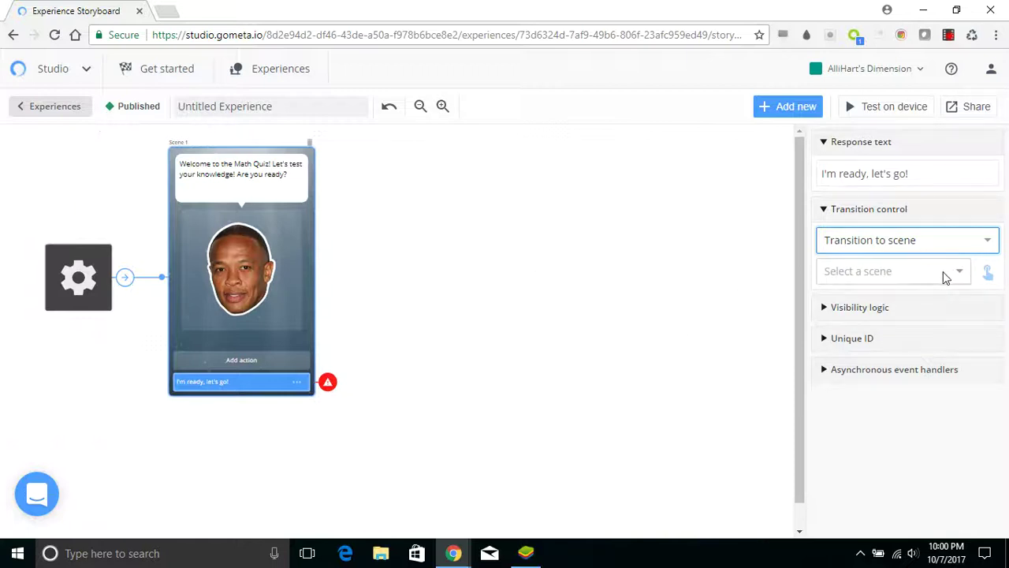
pyautogui.click(946, 273)
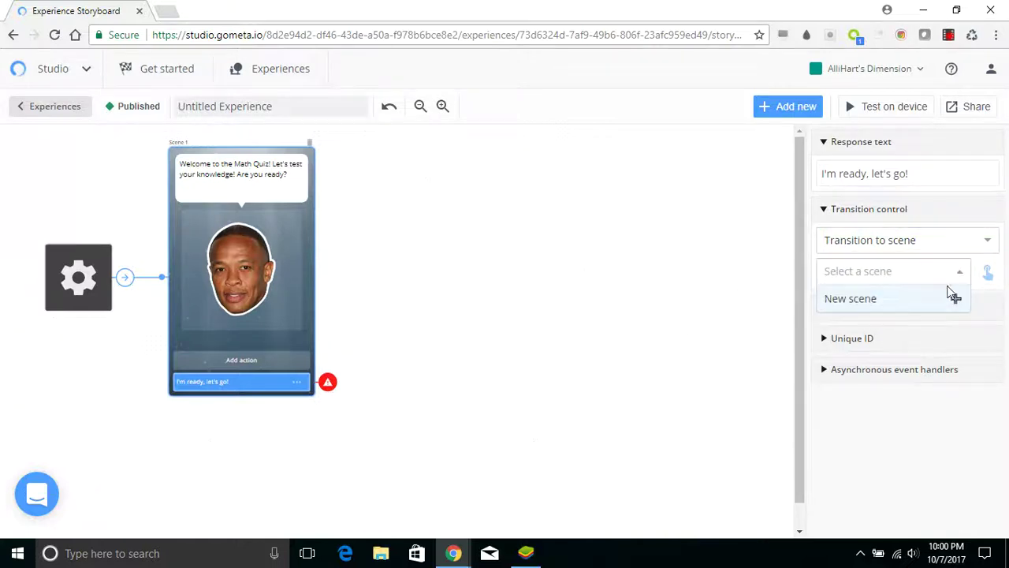
pyautogui.click(948, 303)
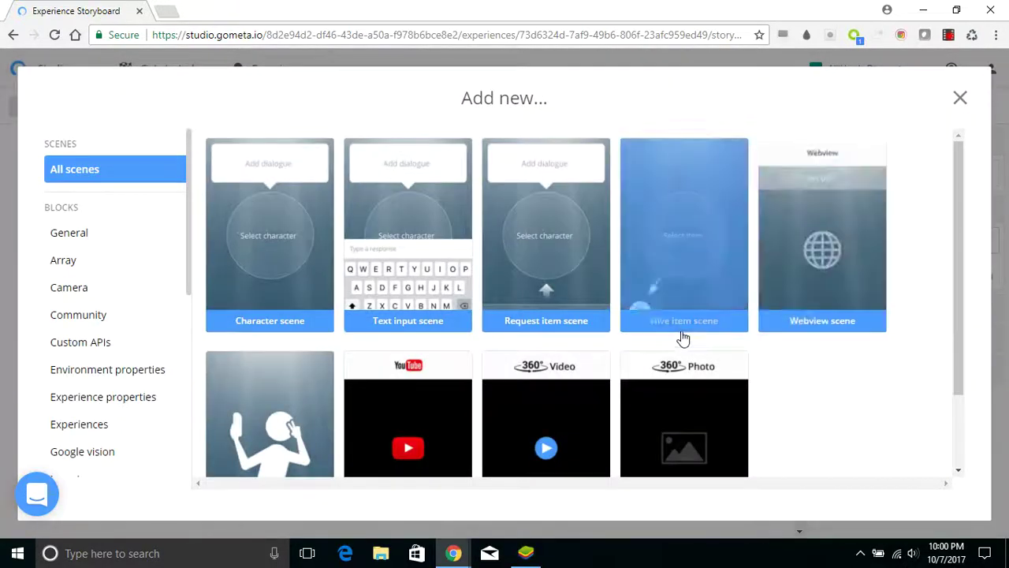
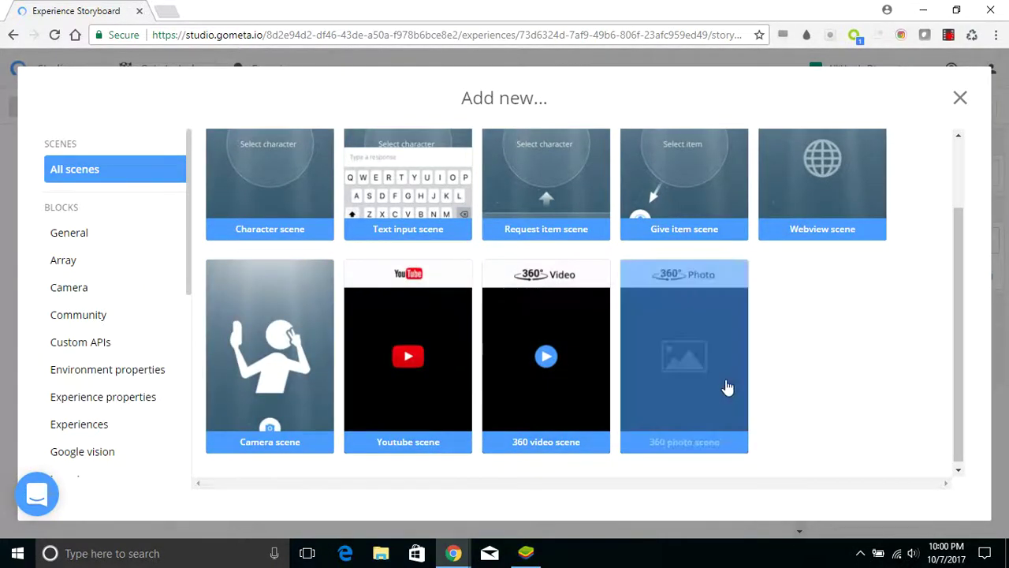
# Examine the available scene types, the General blocks and the Time controls blocks
pyautogui.moveTo(964, 342); pyautogui.dragTo(966, 273)
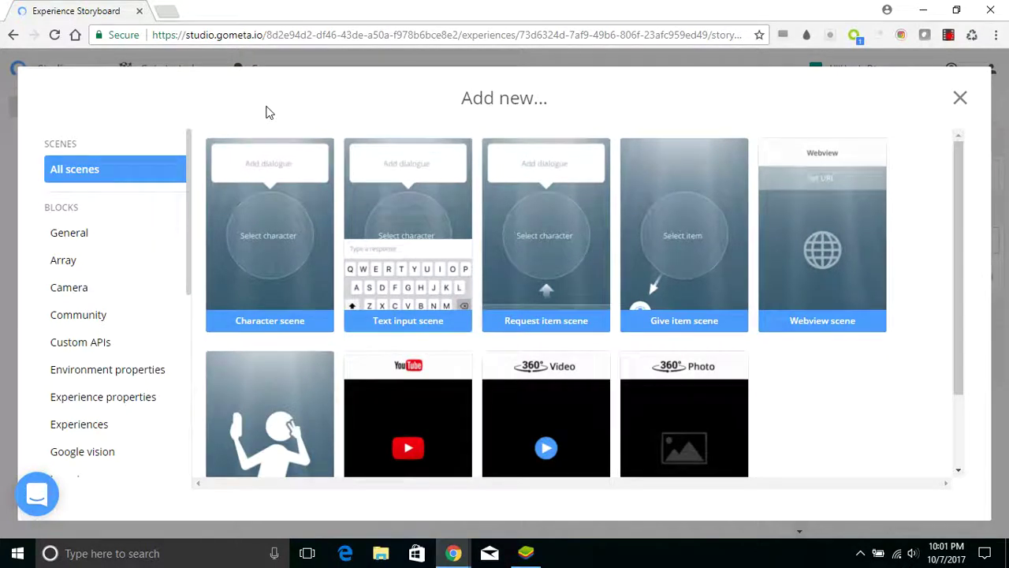
pyautogui.click(71, 231)
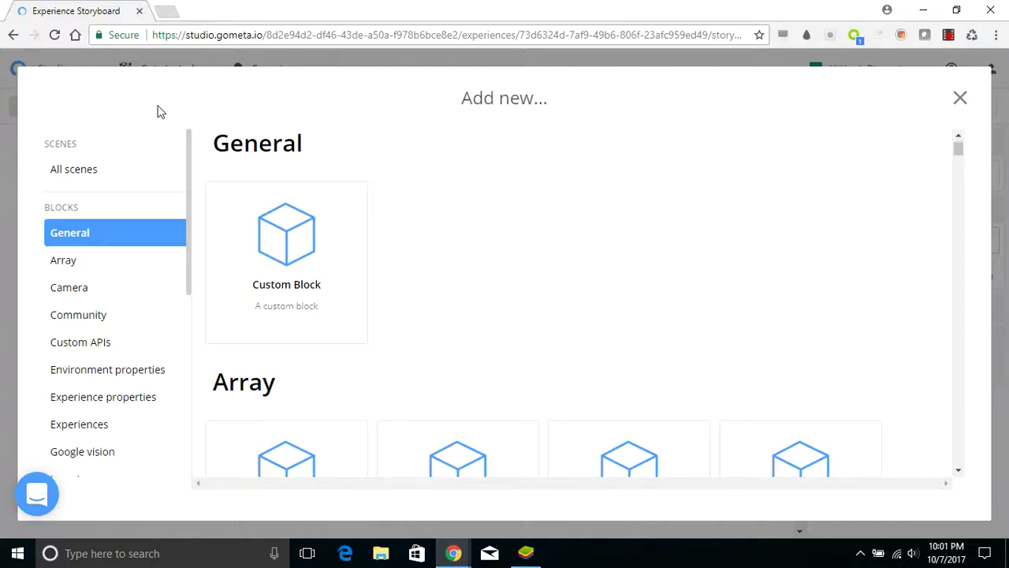
pyautogui.click(73, 187)
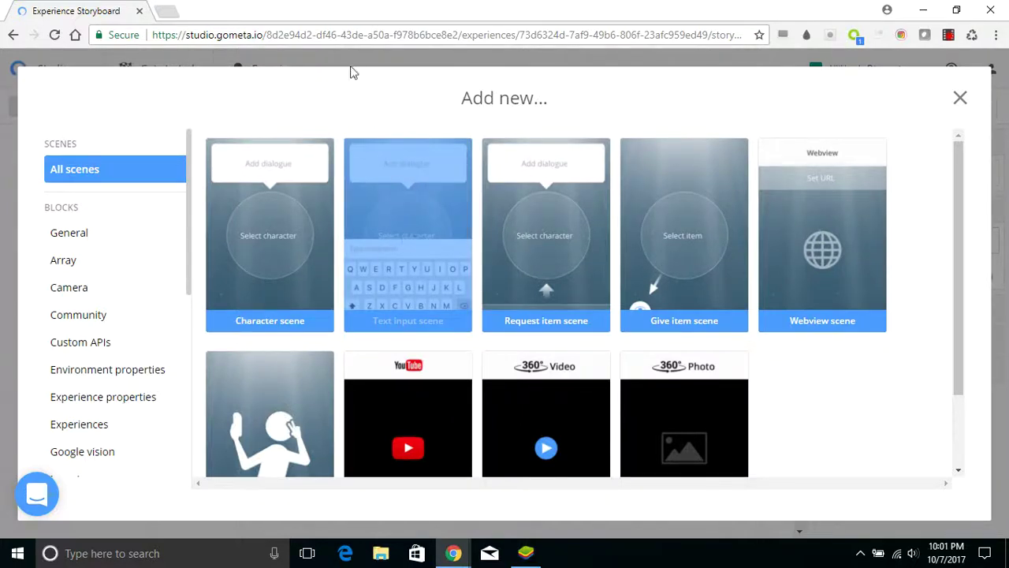
pyautogui.click(104, 242)
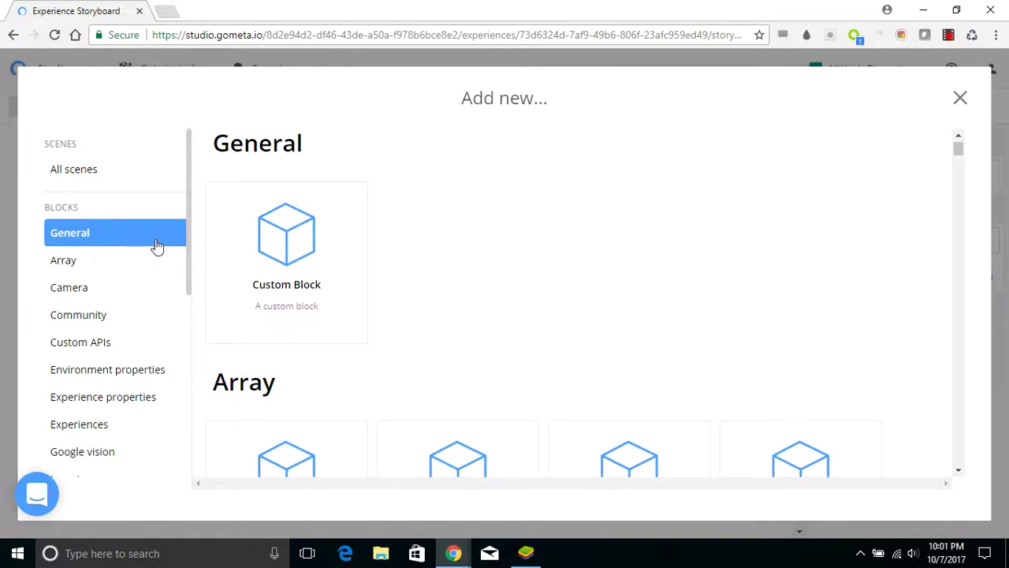
pyautogui.moveTo(189, 229); pyautogui.dragTo(188, 393)
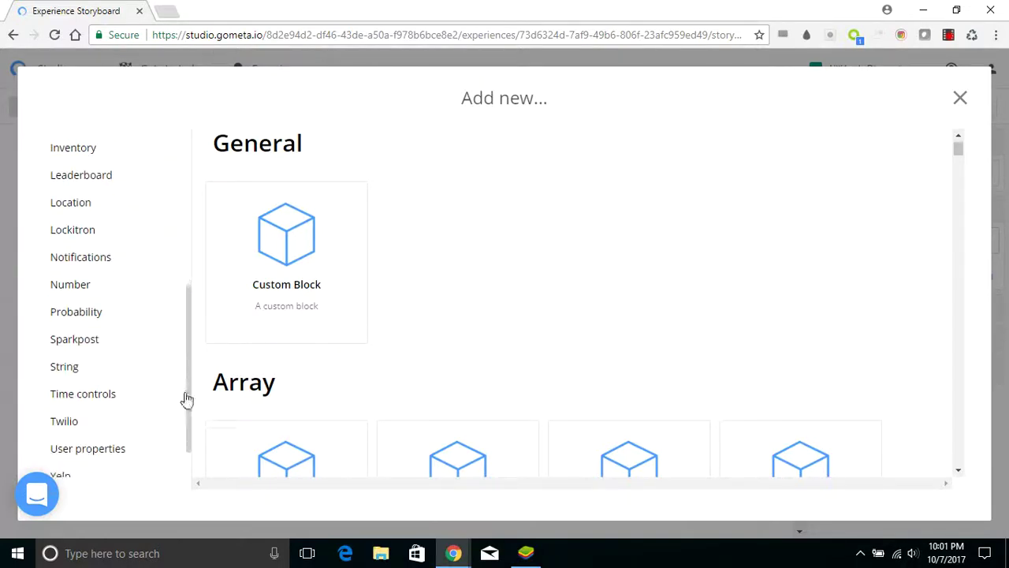
pyautogui.click(121, 400)
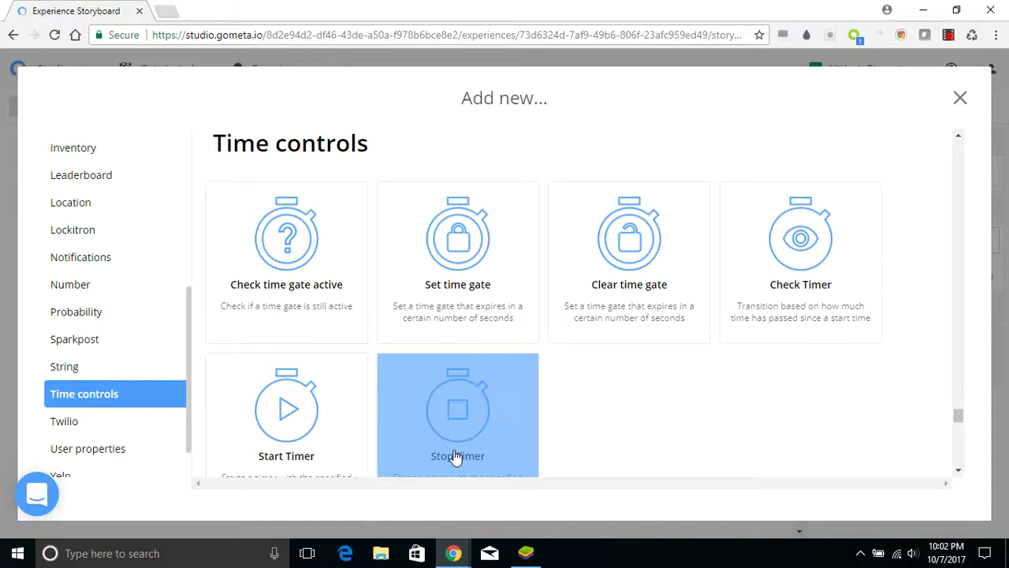
pyautogui.moveTo(190, 368); pyautogui.dragTo(218, 203)
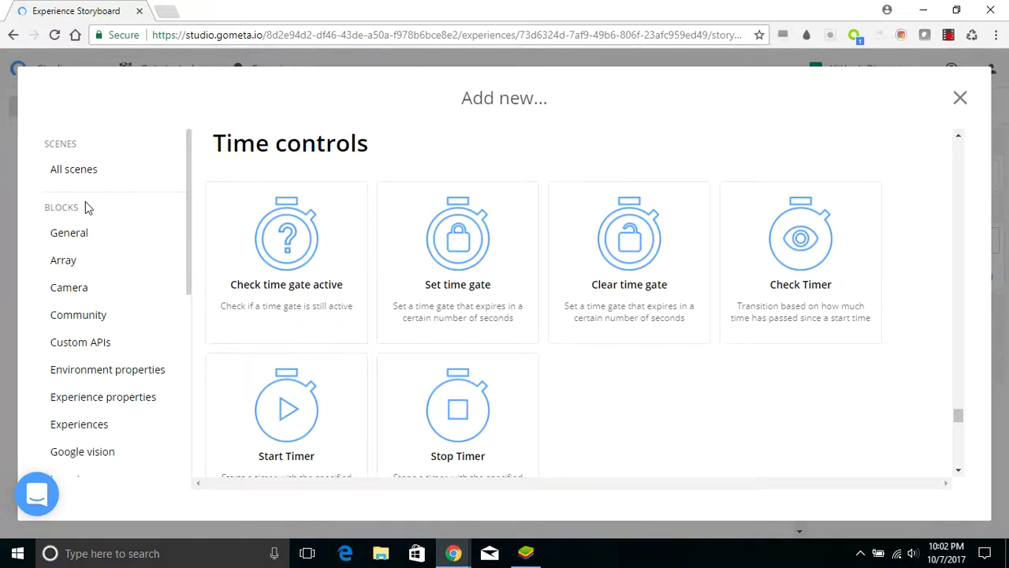
# Look through the Google vision and Leaderboard blocks, revisit the scene and General collections, and leave without adding anything
pyautogui.click(77, 236)
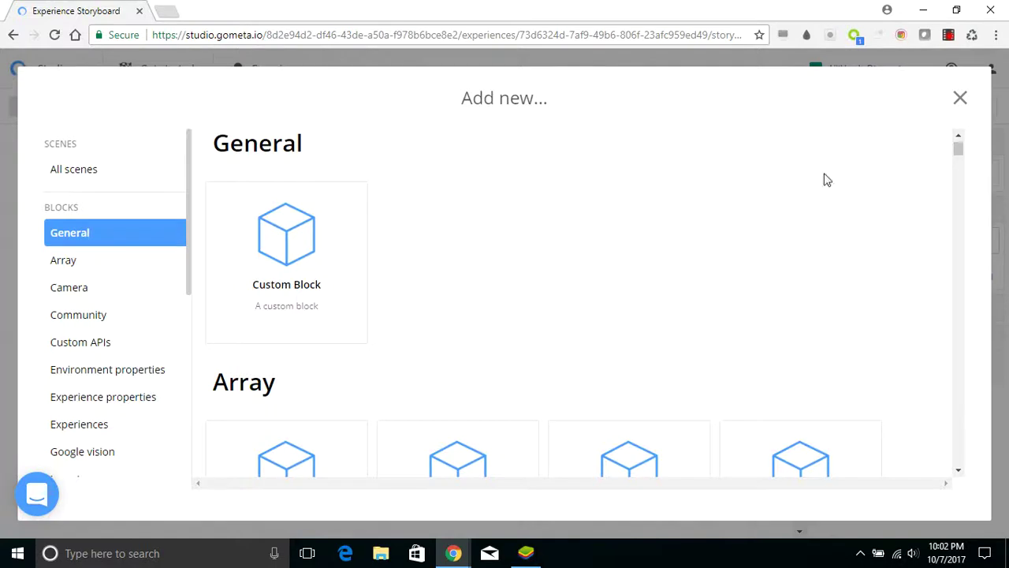
pyautogui.moveTo(959, 158); pyautogui.dragTo(958, 262)
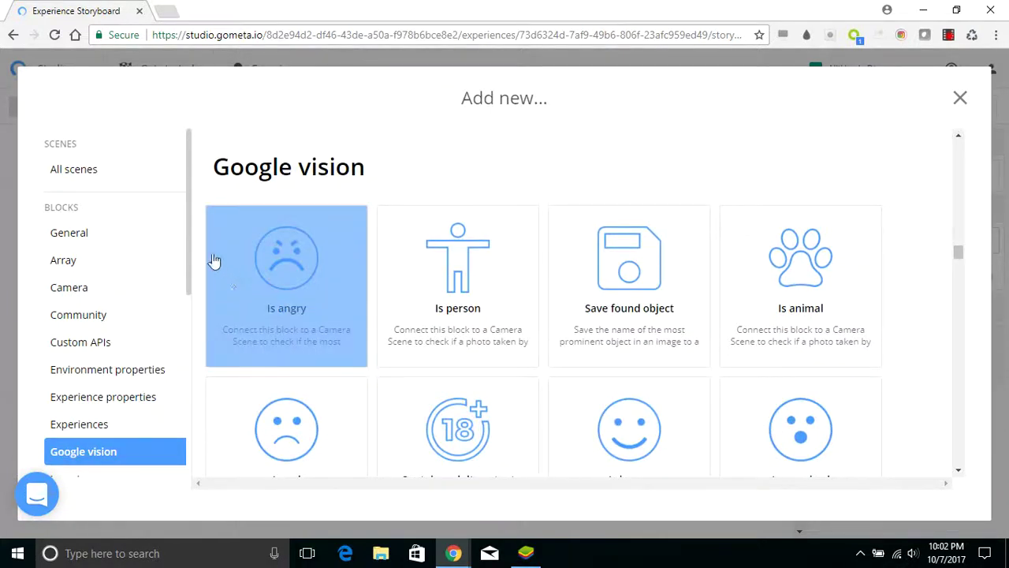
pyautogui.moveTo(188, 248); pyautogui.dragTo(187, 322)
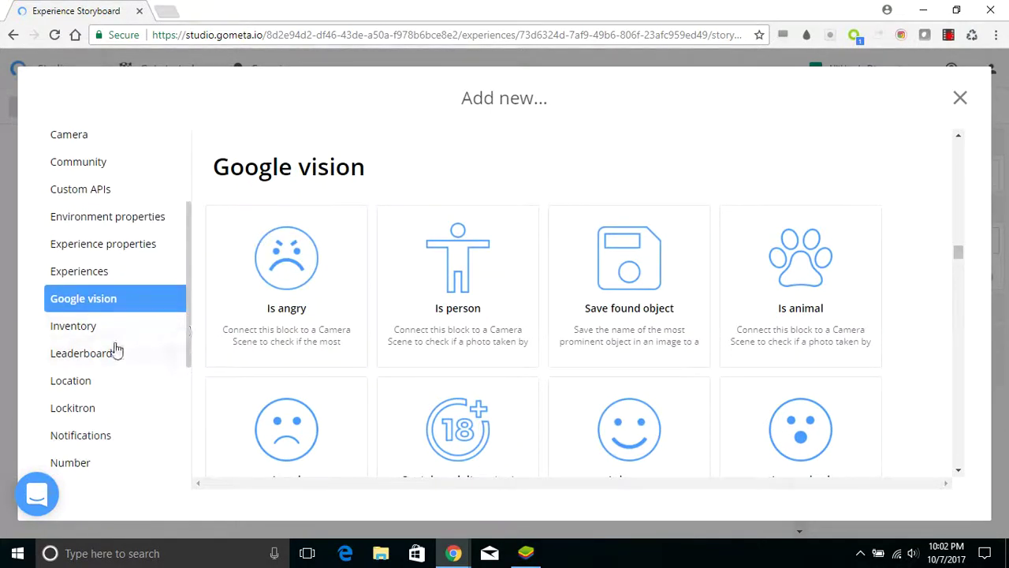
pyautogui.click(116, 352)
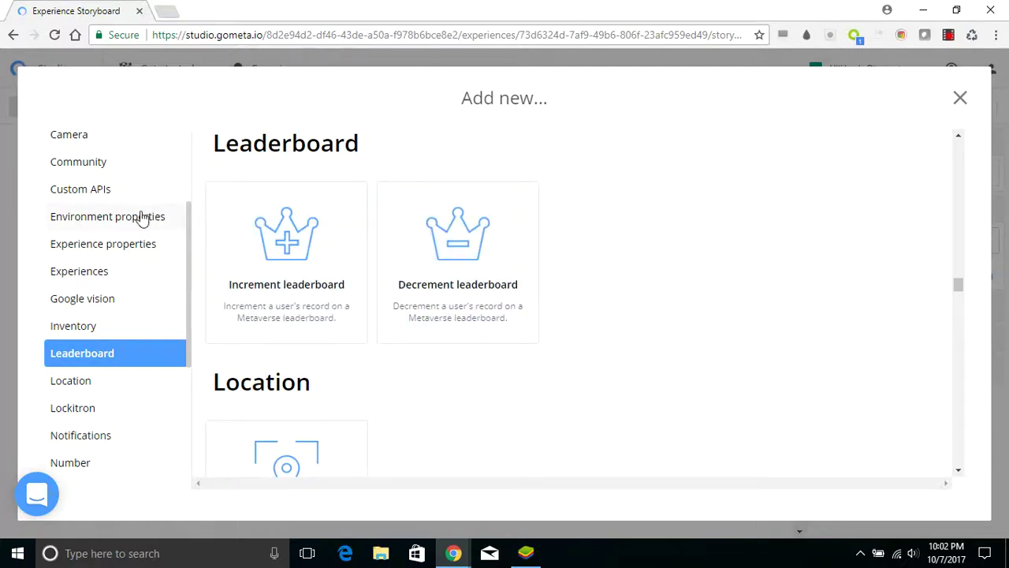
pyautogui.moveTo(189, 219); pyautogui.dragTo(207, 142)
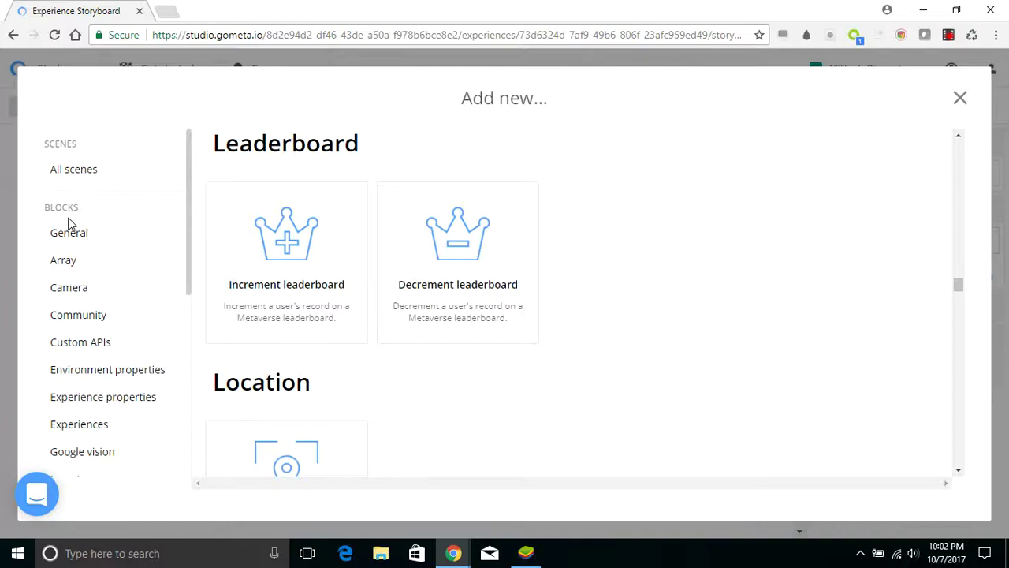
pyautogui.click(77, 179)
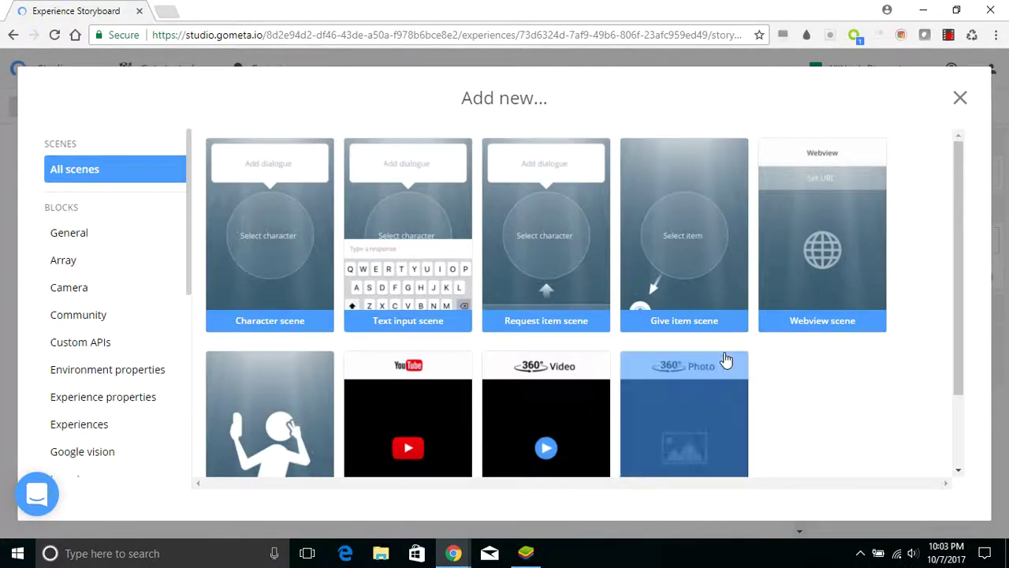
pyautogui.click(84, 237)
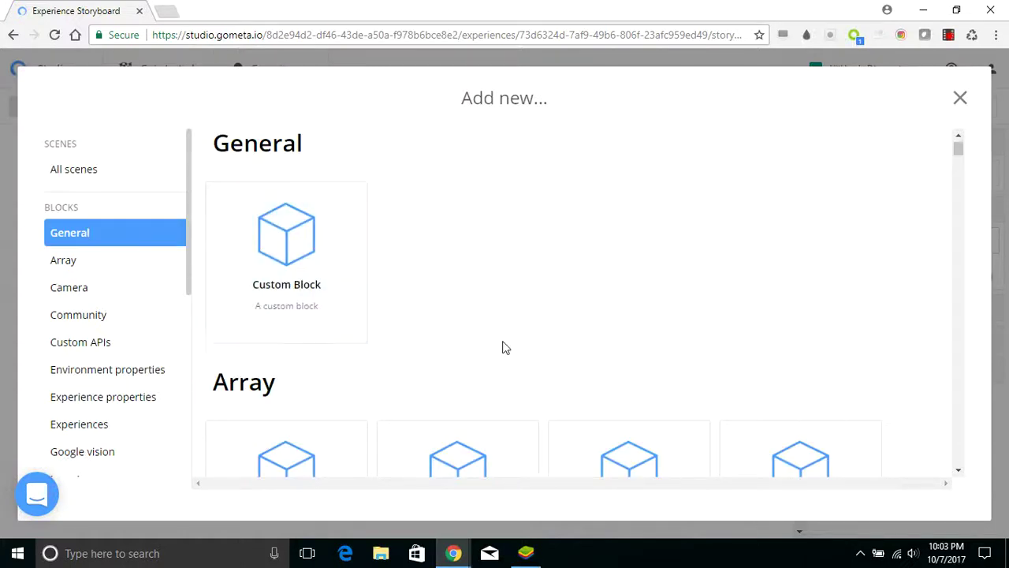
pyautogui.click(960, 98)
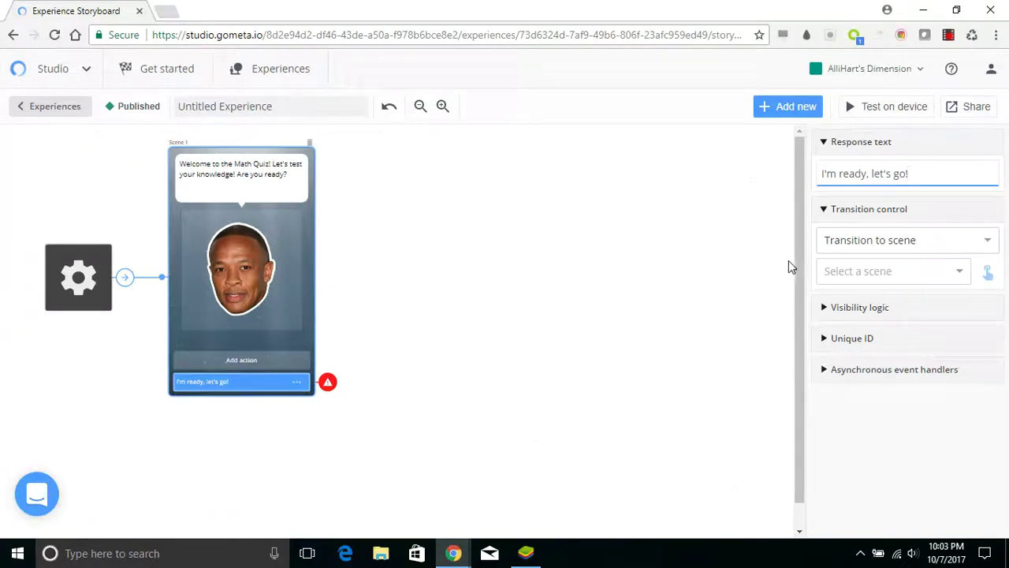
# Add a character scene as the target of the "I'm ready, let's go!" response and write its dialogue as "What is 5 x 5?"
pyautogui.click(923, 274)
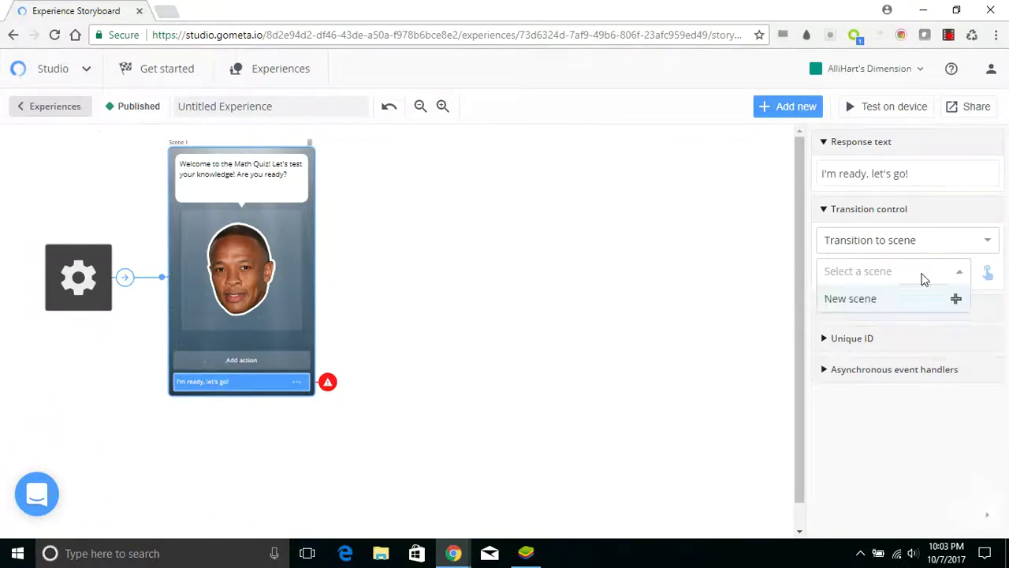
pyautogui.click(956, 299)
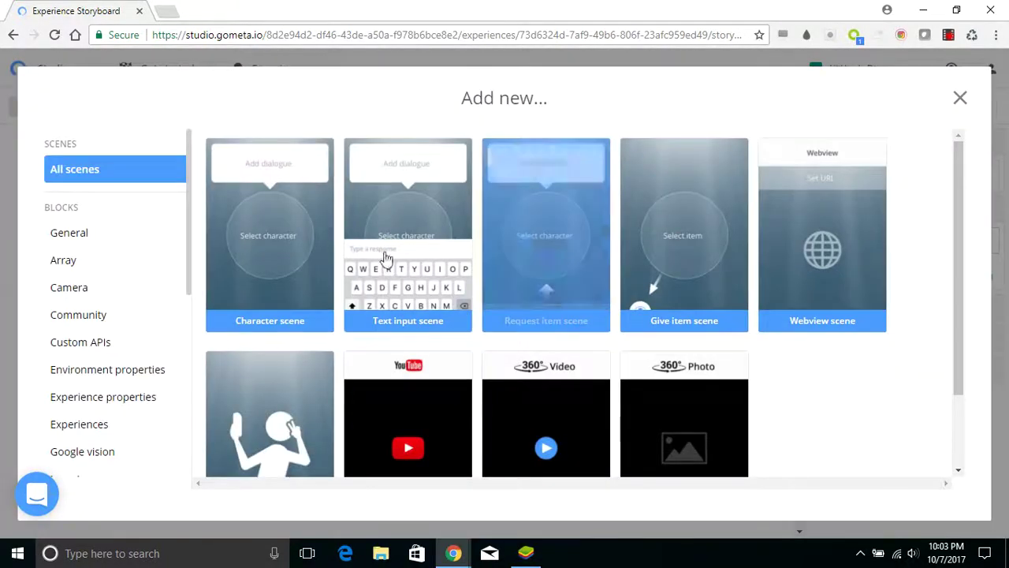
pyautogui.click(298, 247)
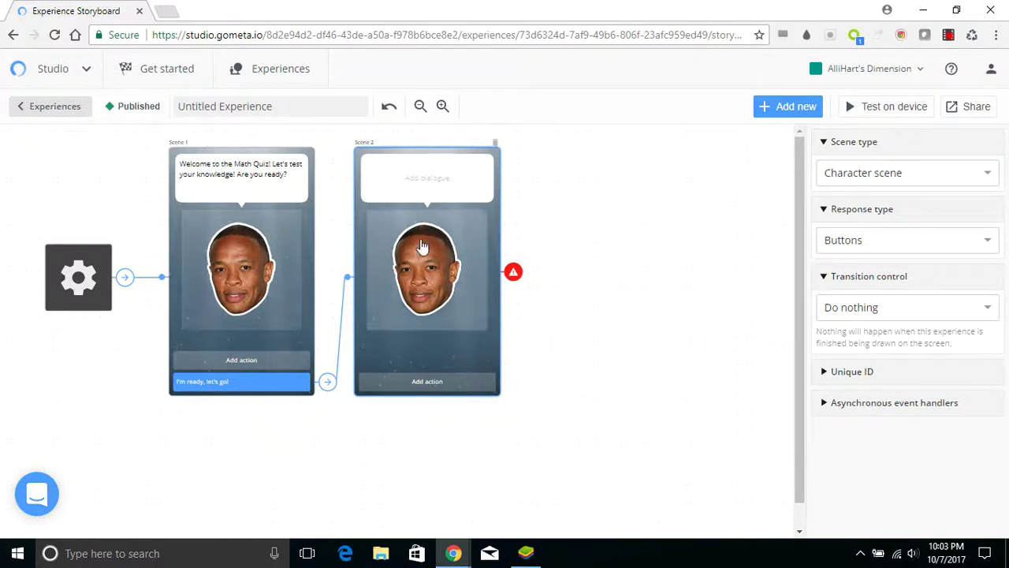
pyautogui.click(453, 189)
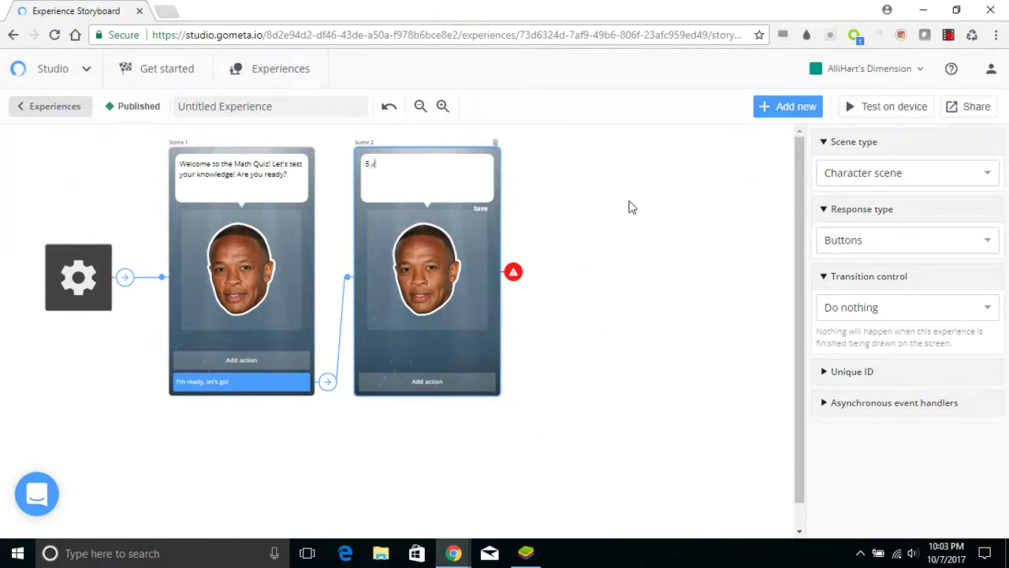
pyautogui.write('What is 5 x 5?')
# Add four response actions to the "What is 5 x 5?" scene
pyautogui.click(433, 385)
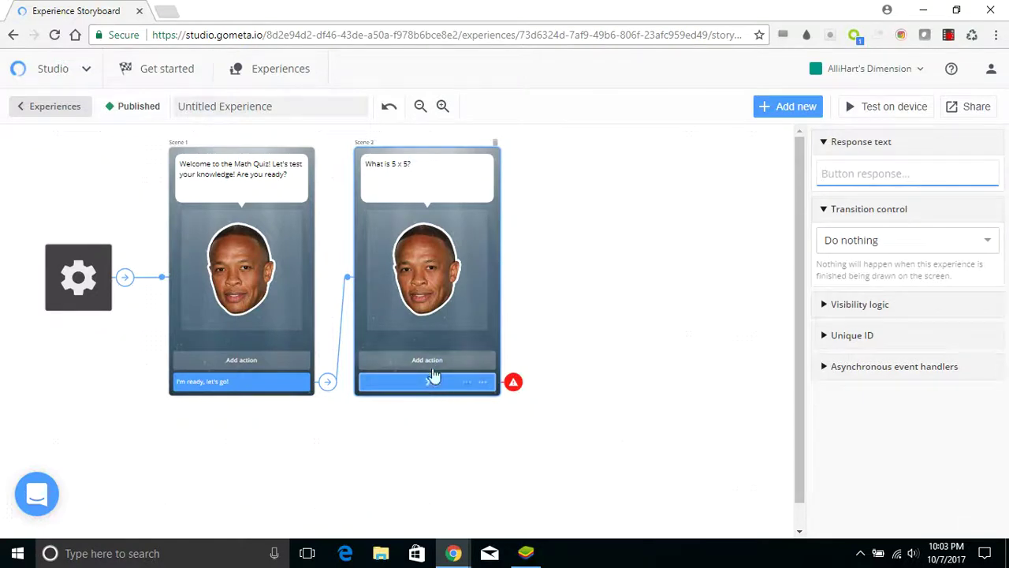
pyautogui.click(433, 366)
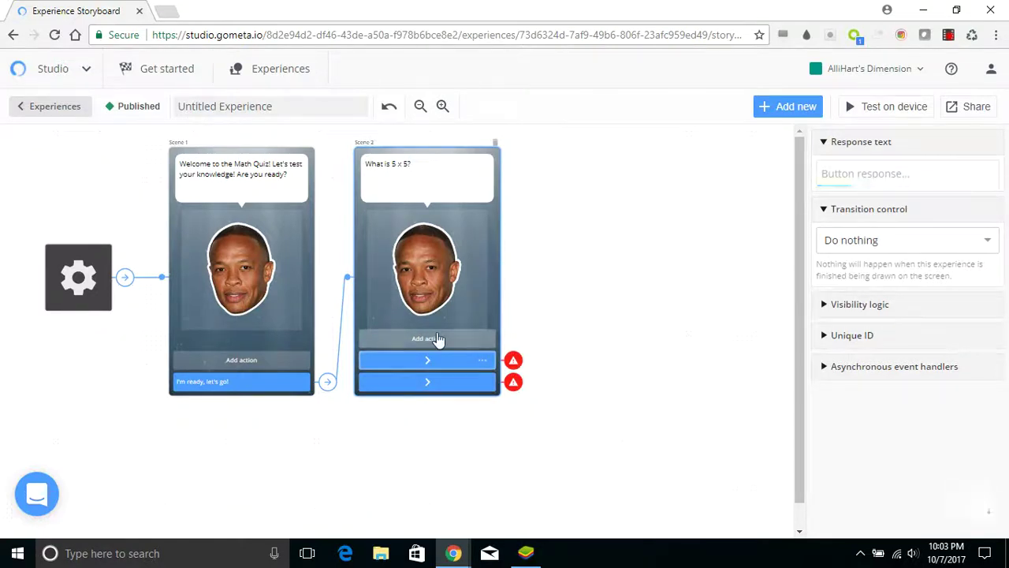
pyautogui.click(436, 339)
pyautogui.click(439, 319)
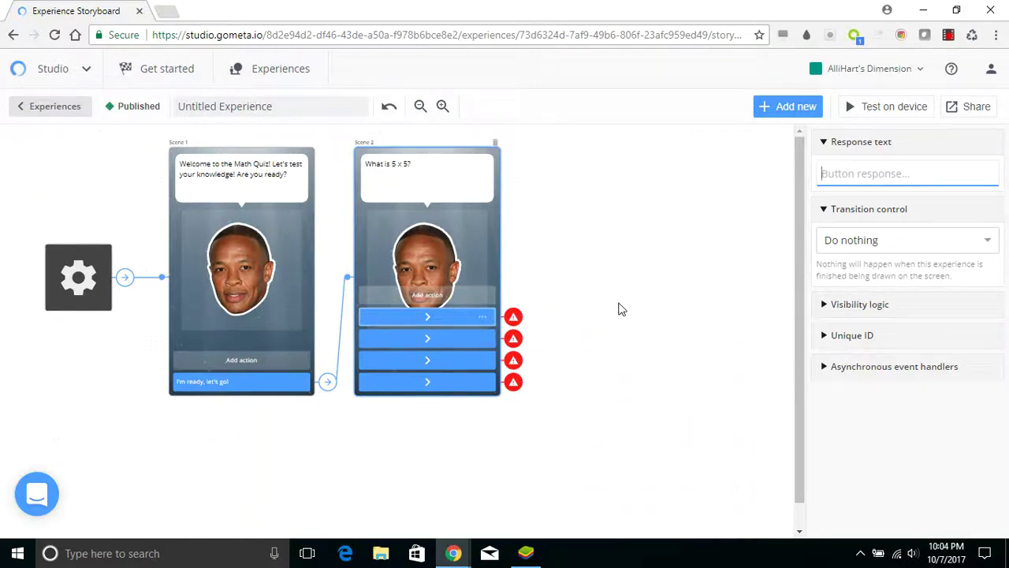
# Set the response texts of Scene 2's four actions to 10, 15, 20 and 25, in order down the scene
pyautogui.write('10')
pyautogui.click(447, 339)
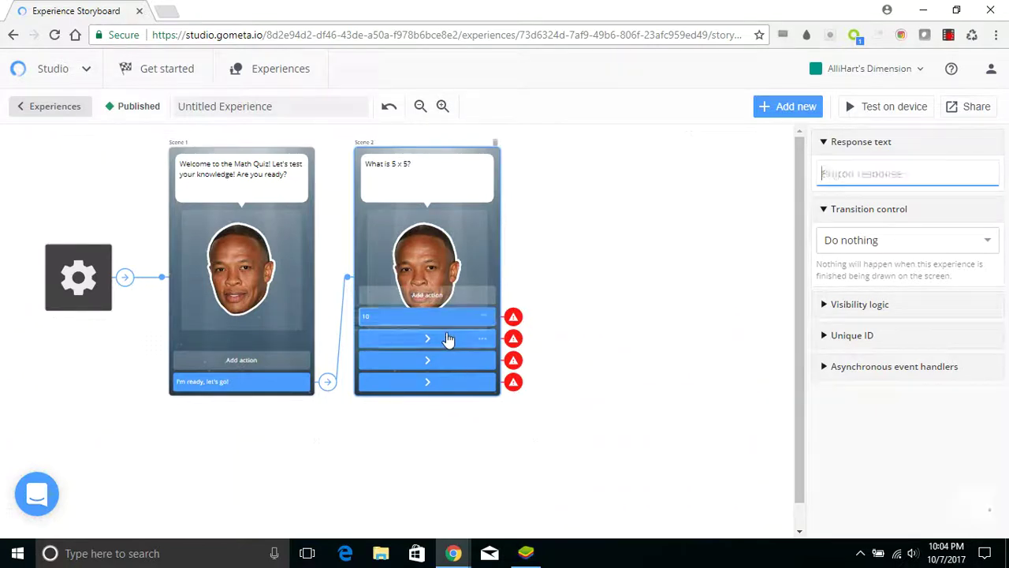
pyautogui.write('1')
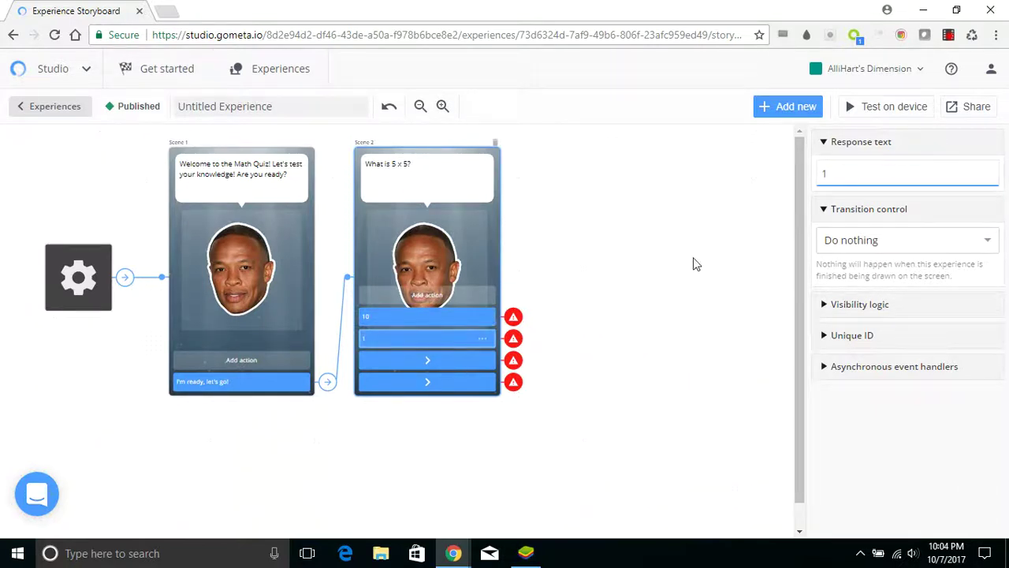
pyautogui.write('5')
pyautogui.click(426, 360)
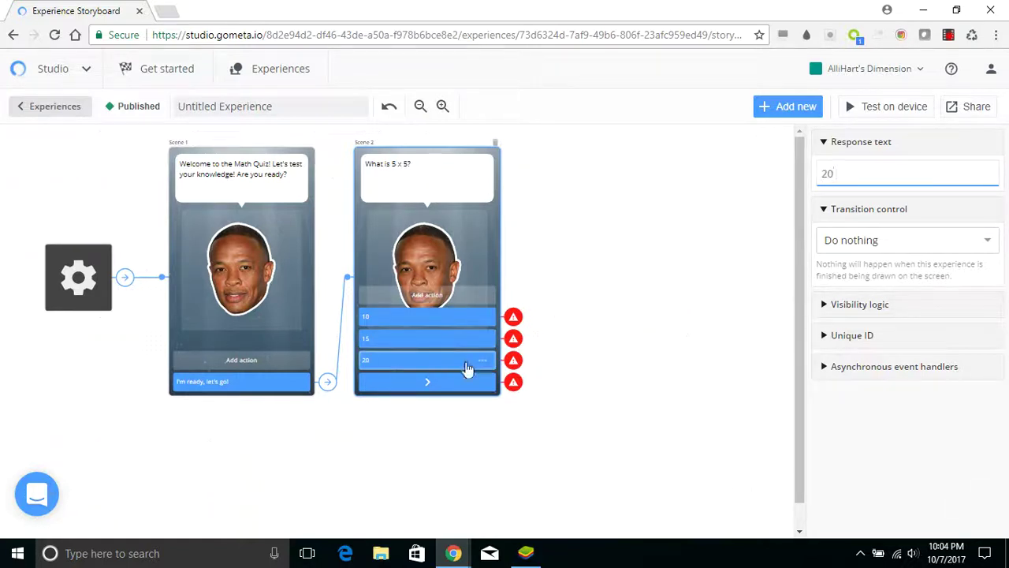
pyautogui.click(443, 385)
pyautogui.write('25')
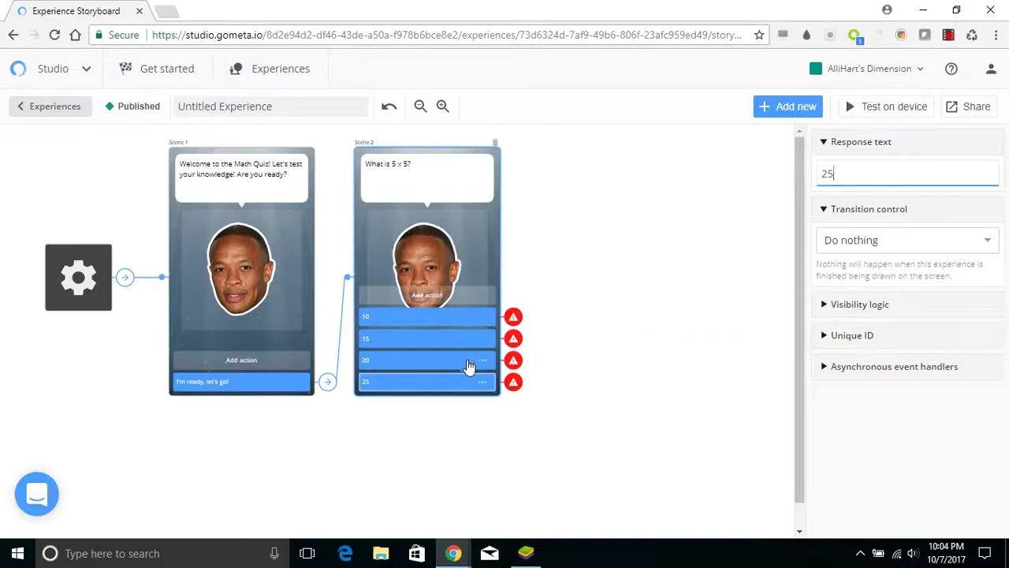
# Make the response 10 transition to a scene and add a new character scene as its target
pyautogui.click(448, 322)
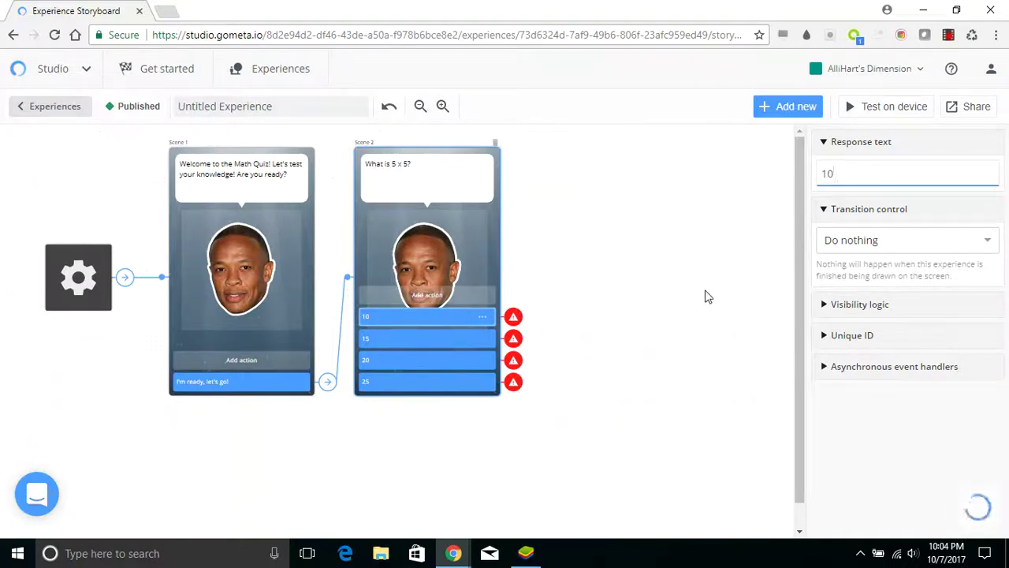
pyautogui.click(884, 240)
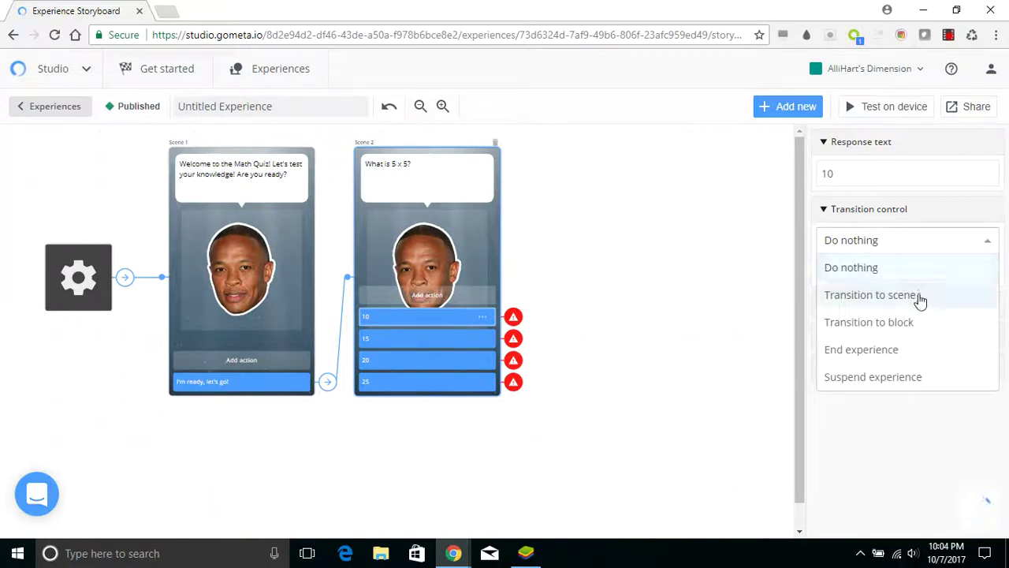
pyautogui.click(907, 296)
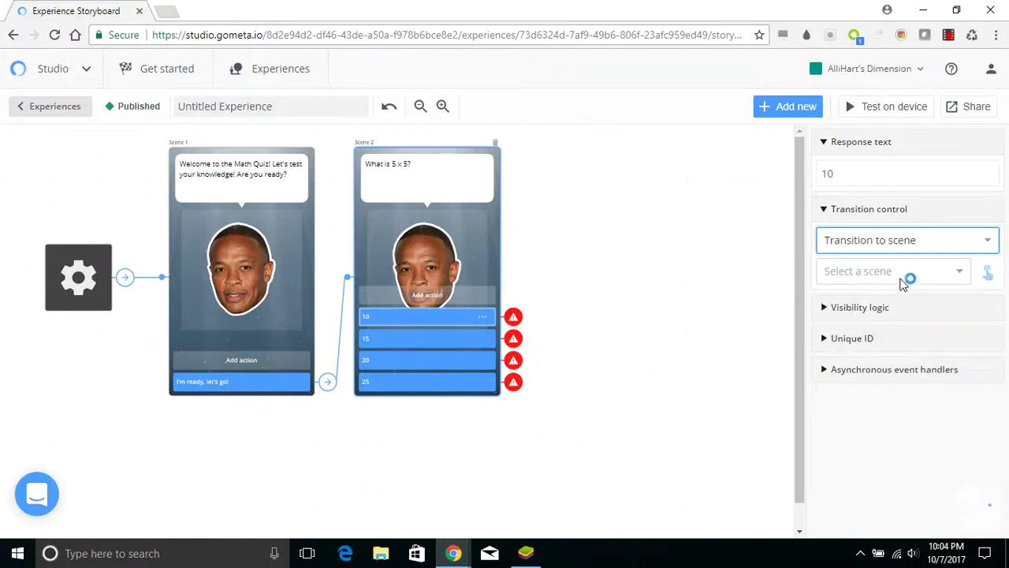
pyautogui.click(907, 274)
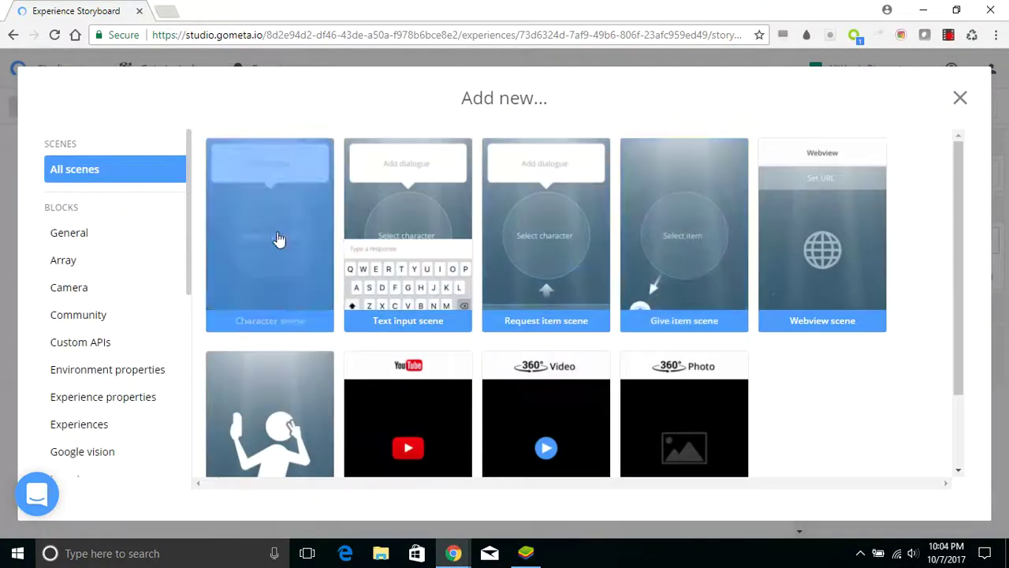
pyautogui.click(277, 238)
# Write Scene 3's dialogue as "Sorry, that's incorrect! Try again!" and open its transition choices
pyautogui.click(637, 180)
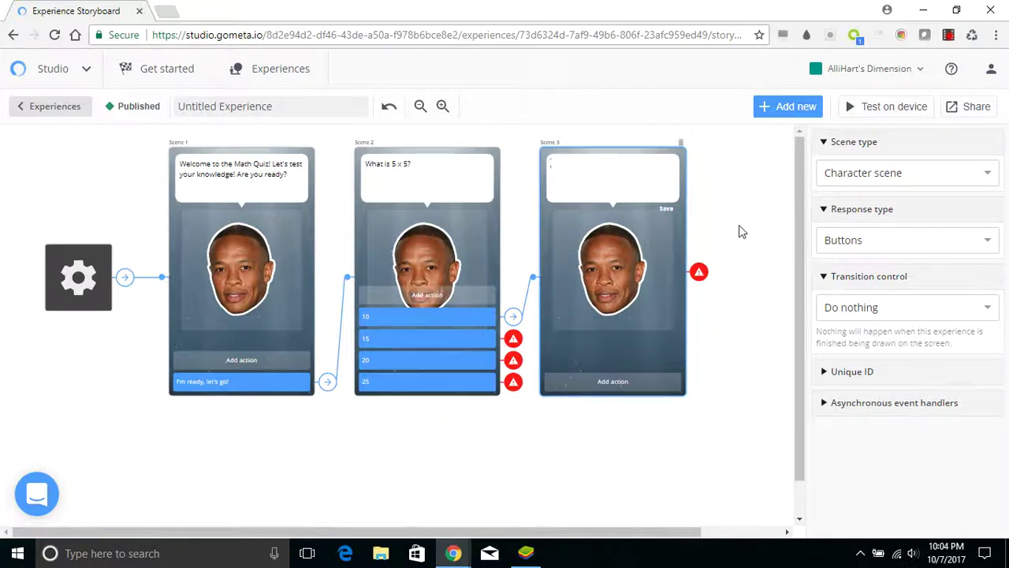
pyautogui.write("Sorry, that's incorrect! Try again!")
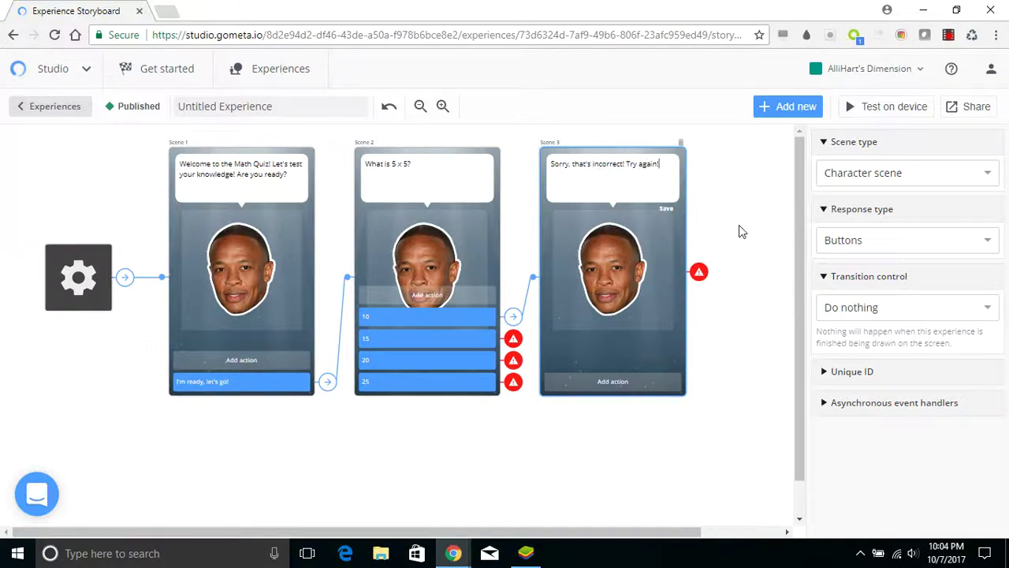
pyautogui.click(870, 310)
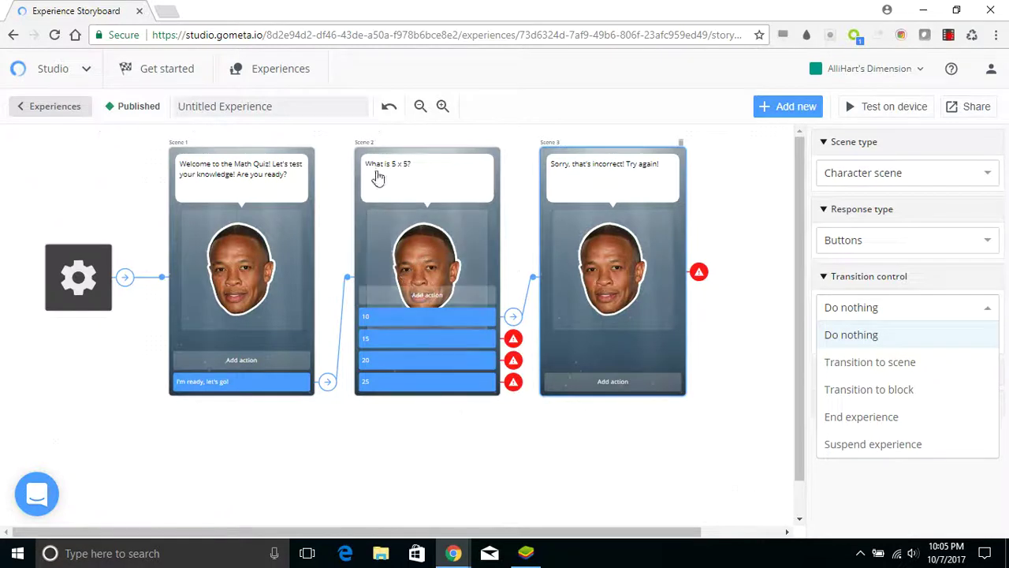
# Rename Scene 2 as "test Question 1"
pyautogui.click(418, 148)
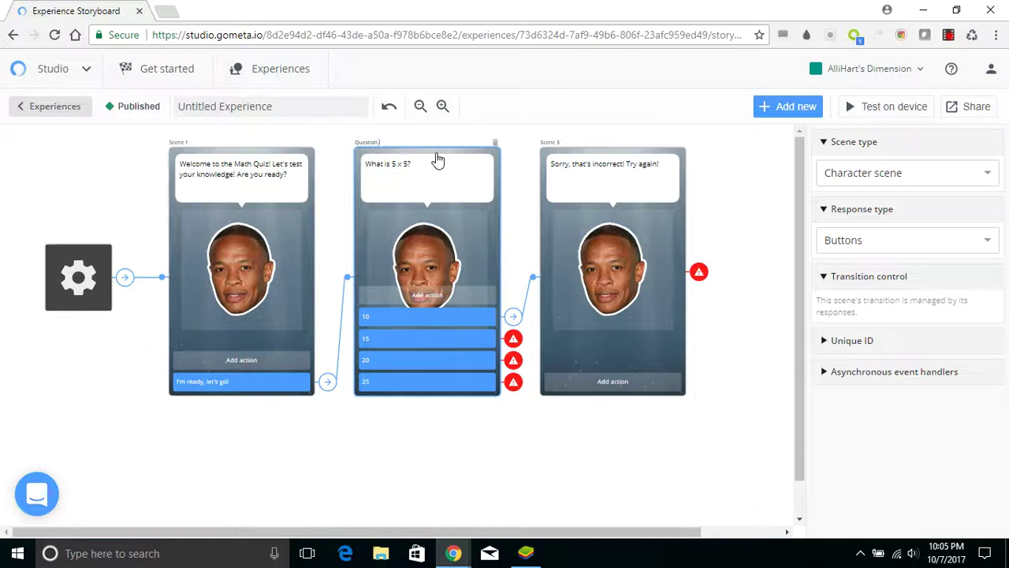
pyautogui.press('BackSpace')
pyautogui.press('BackSpace')
pyautogui.press('BackSpace')
pyautogui.press('BackSpace')
pyautogui.press('BackSpace')
pyautogui.press('BackSpace')
pyautogui.click(526, 469)
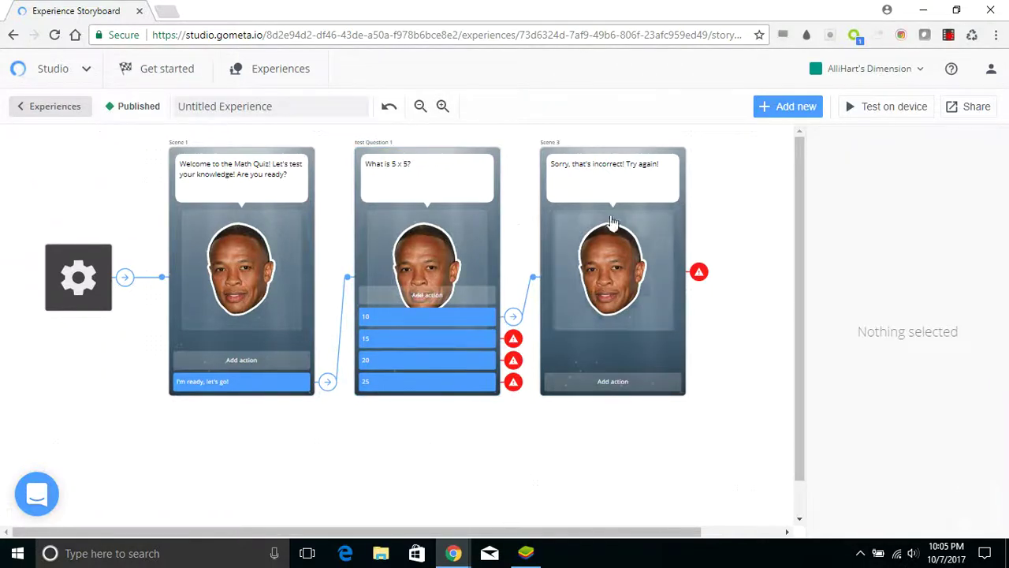
# Make Scene 3 transition to the scene test Question 1
pyautogui.click(608, 356)
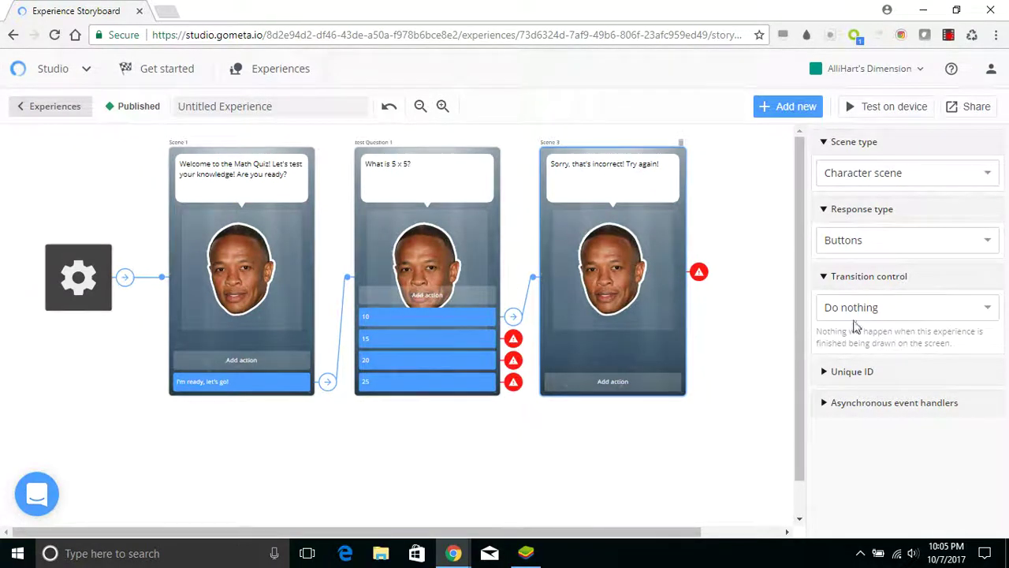
pyautogui.click(858, 317)
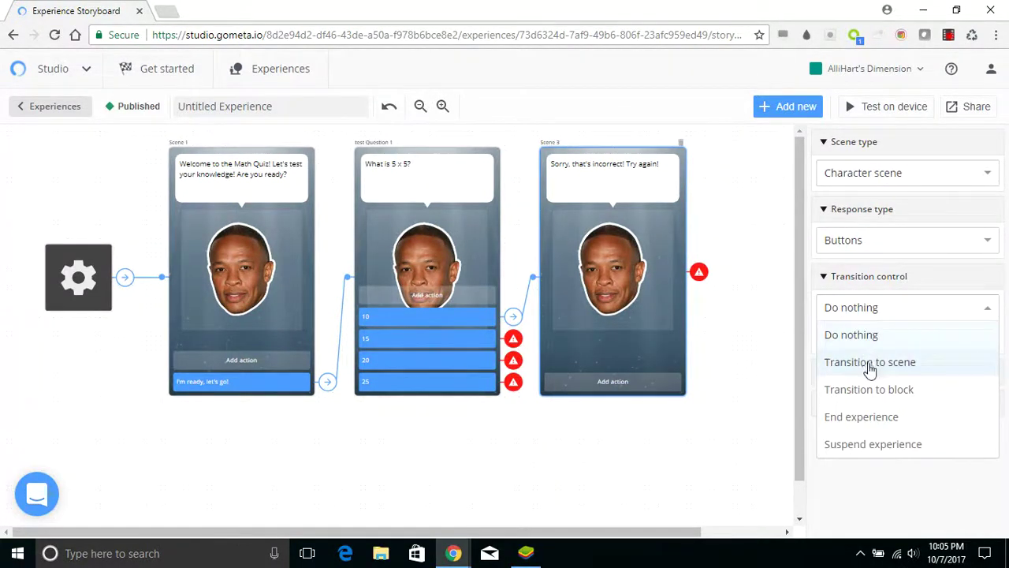
pyautogui.click(870, 362)
pyautogui.click(872, 346)
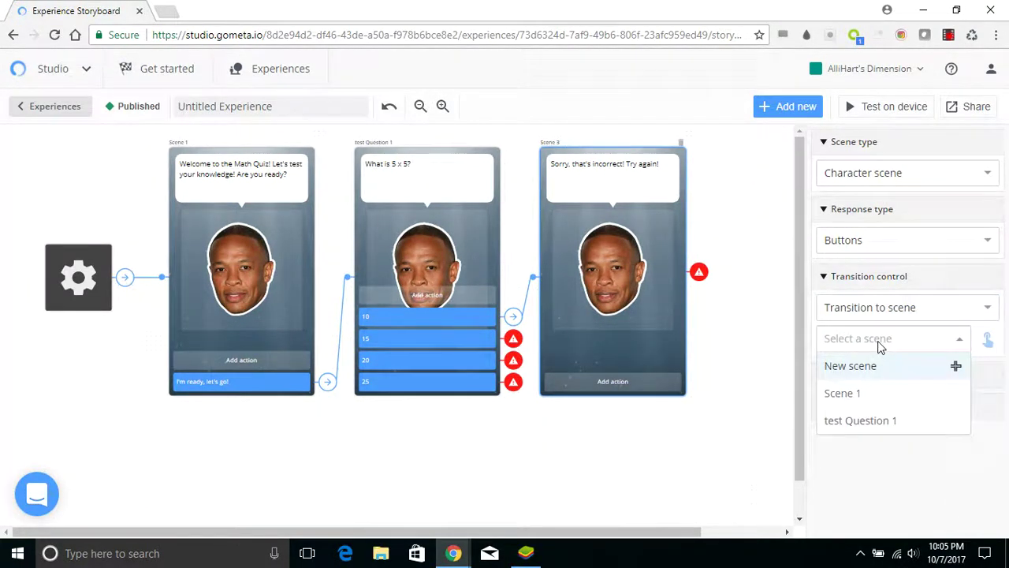
pyautogui.click(861, 421)
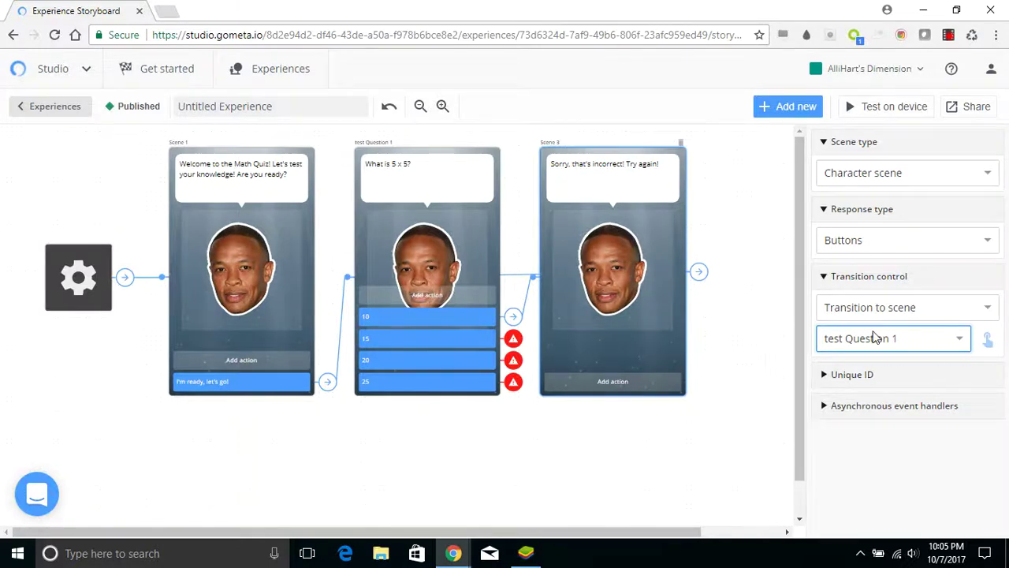
# Make the response 15 in test Question 1 transition to Scene 3
pyautogui.click(489, 339)
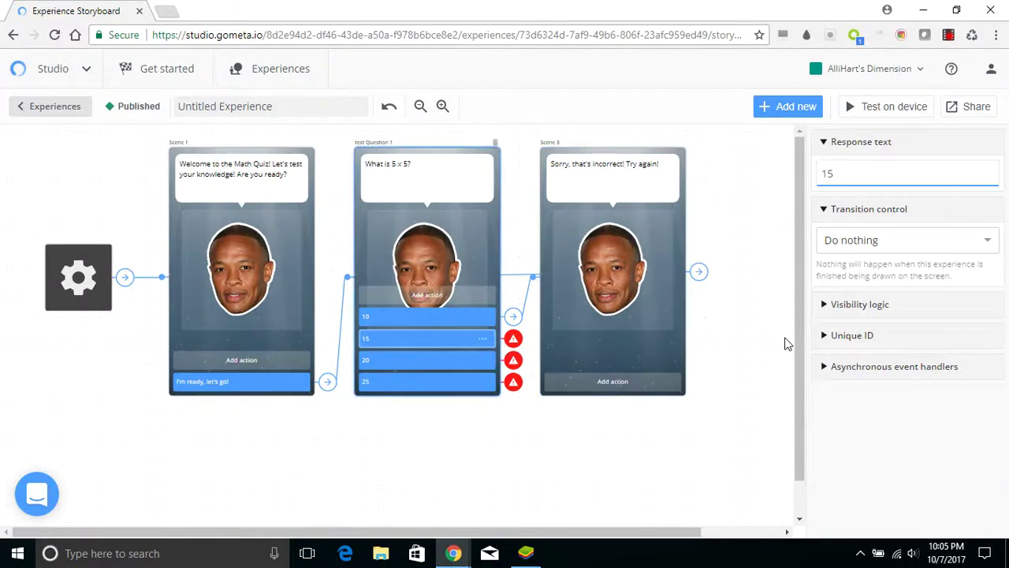
pyautogui.click(899, 243)
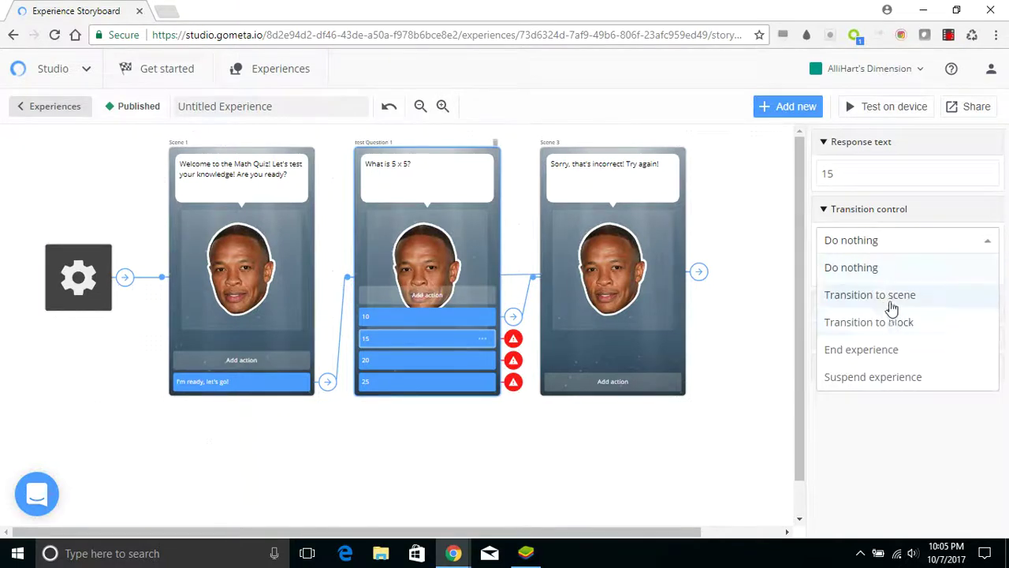
pyautogui.click(891, 306)
pyautogui.click(894, 275)
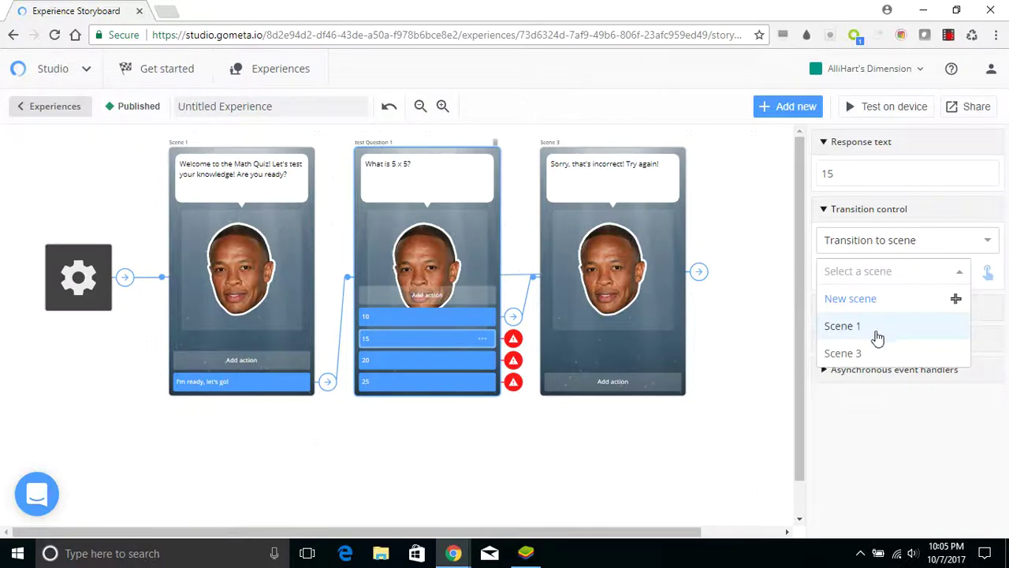
pyautogui.click(875, 354)
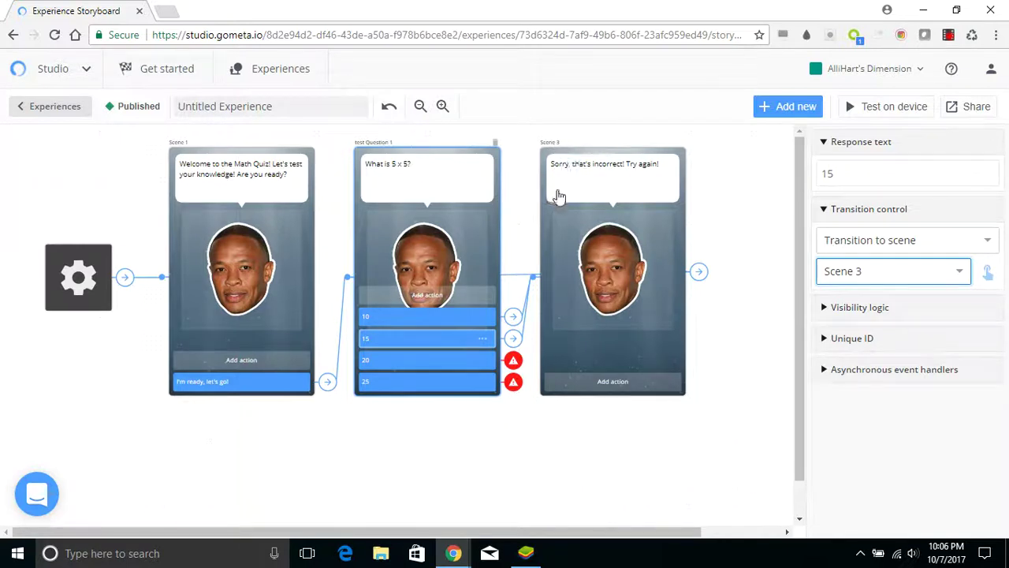
# Make the response 20 in test Question 1 transition to Scene 3
pyautogui.click(517, 367)
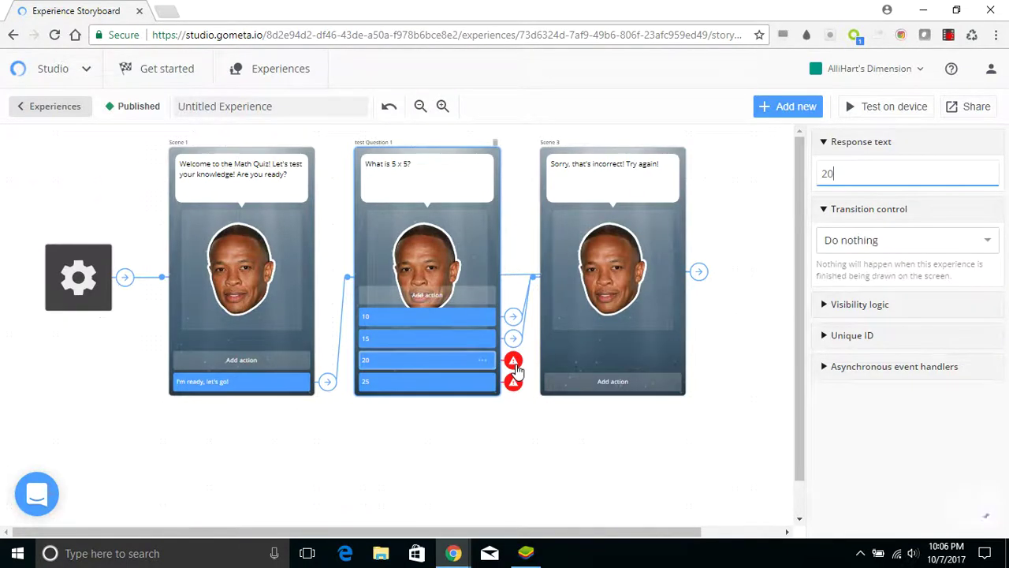
pyautogui.click(877, 247)
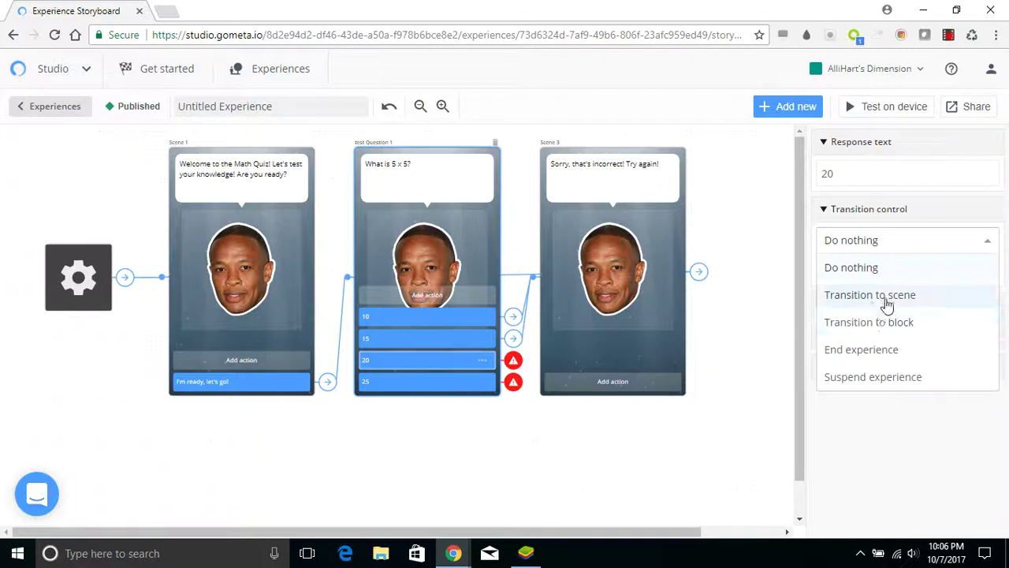
pyautogui.click(881, 299)
pyautogui.click(891, 275)
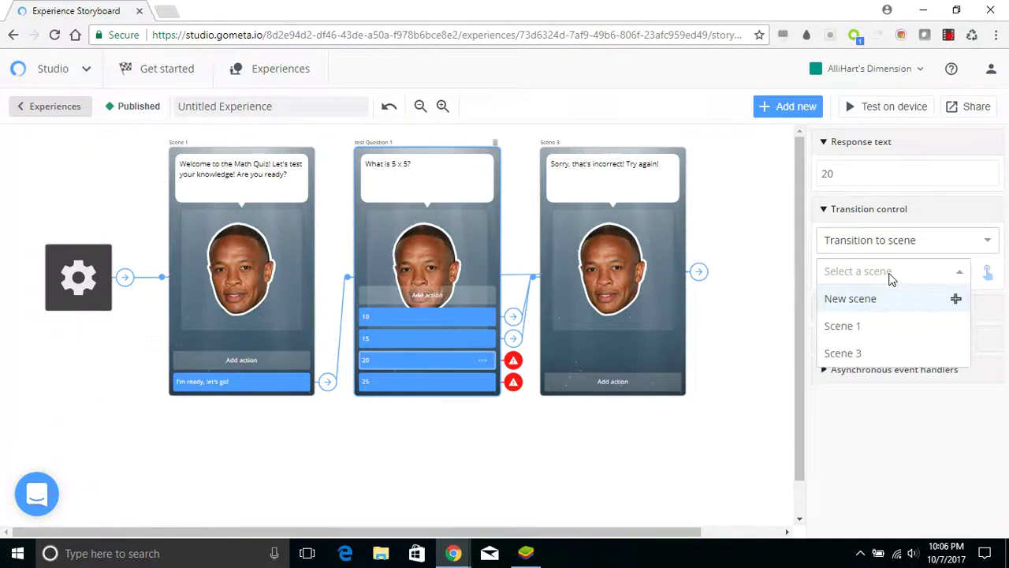
pyautogui.click(878, 352)
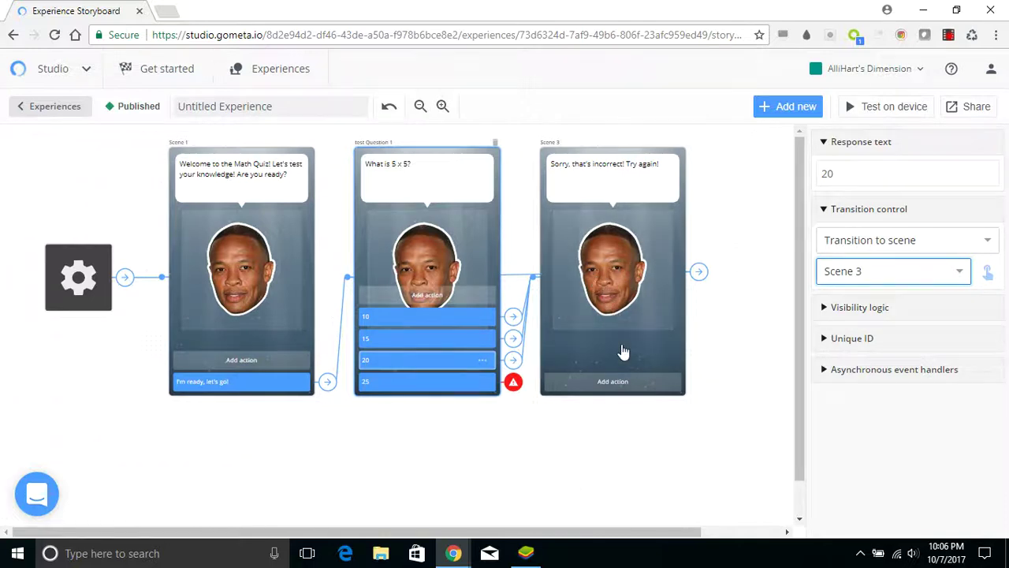
# Move Scene 3 up on the storyboard and back to its place beside test Question 1
pyautogui.moveTo(623, 351); pyautogui.dragTo(639, 270)
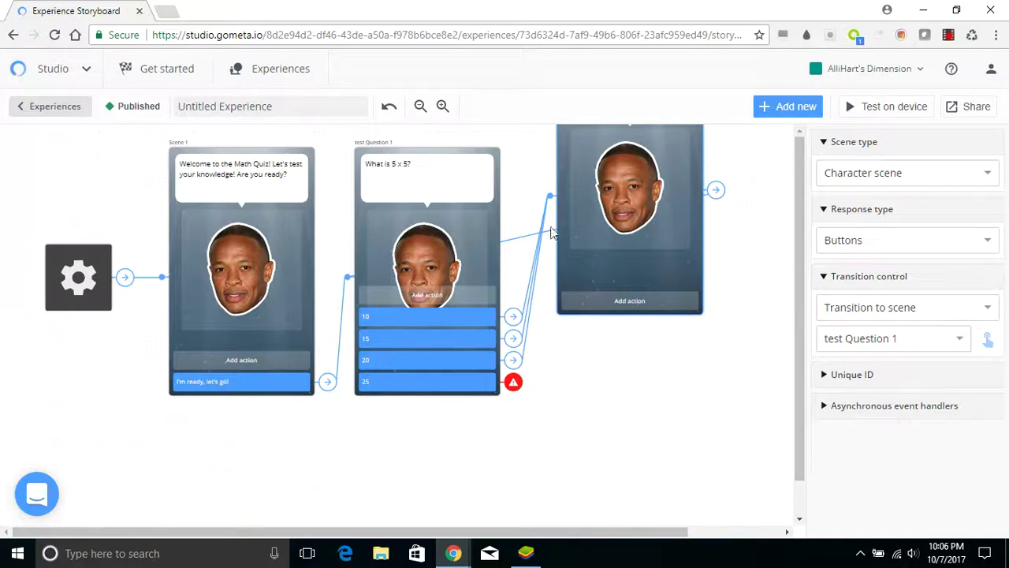
pyautogui.moveTo(622, 282); pyautogui.dragTo(575, 368)
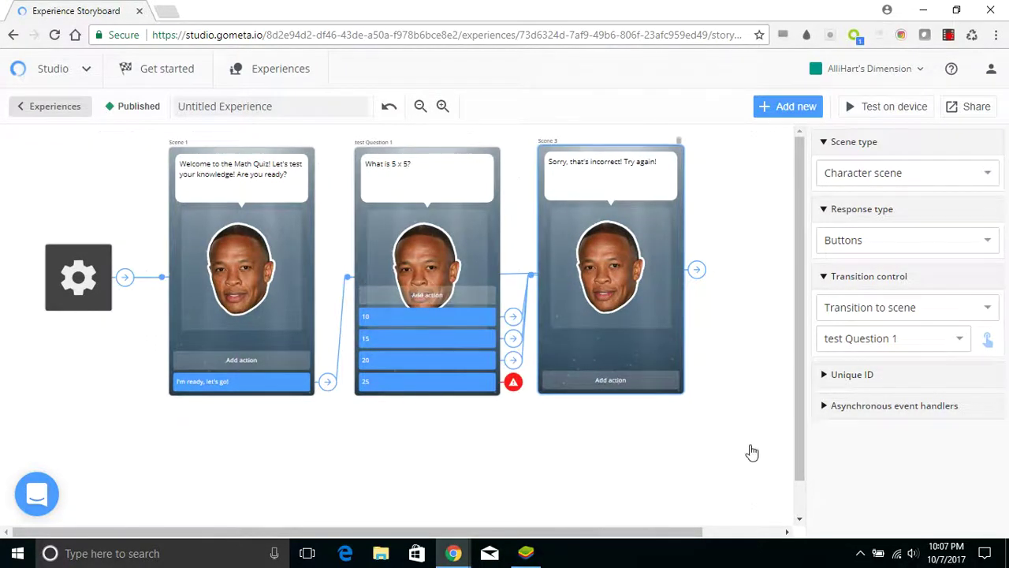
# Make the correct response 25 transition to a scene and add a new character scene as its target
pyautogui.click(513, 385)
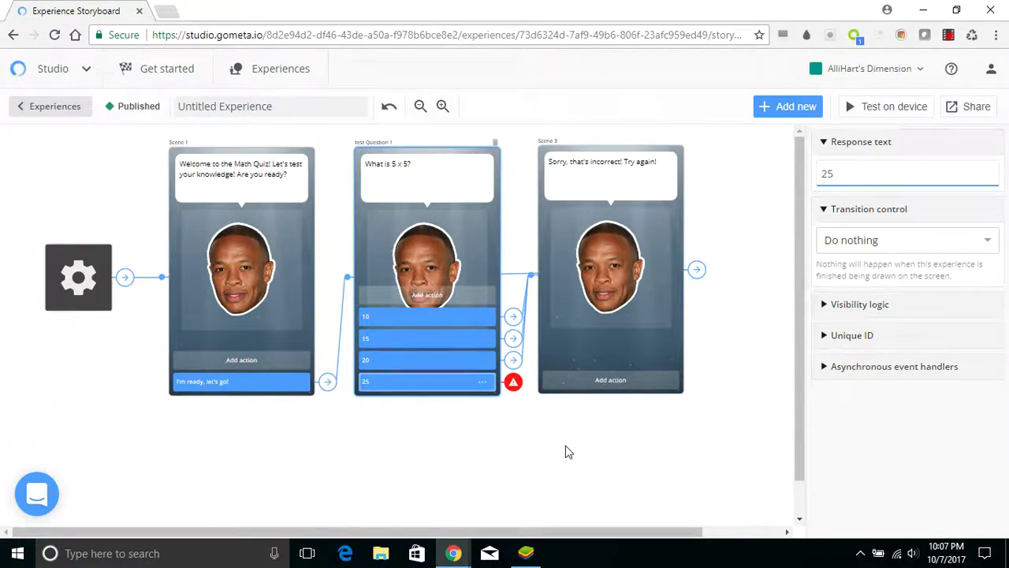
pyautogui.click(869, 249)
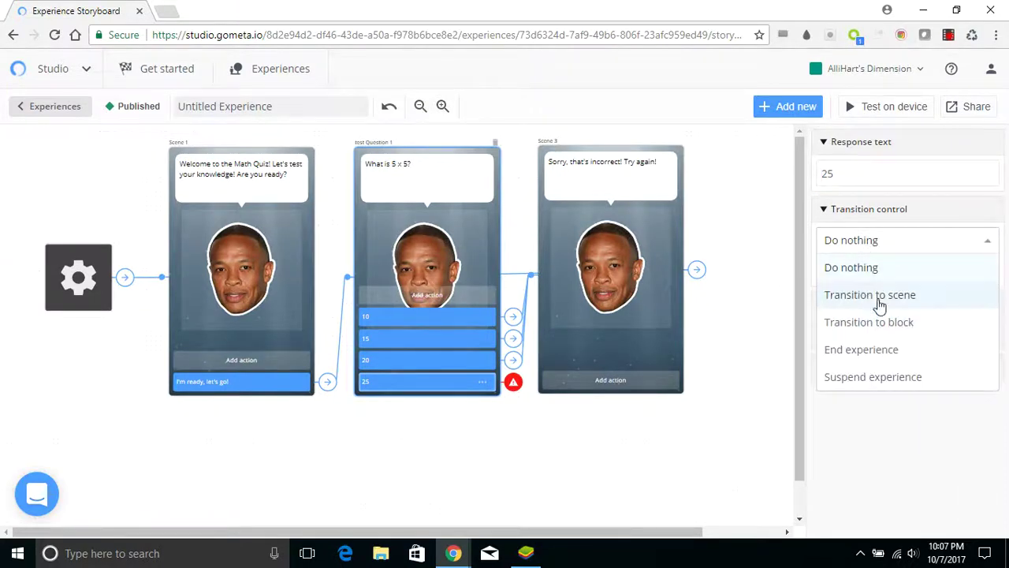
pyautogui.click(879, 298)
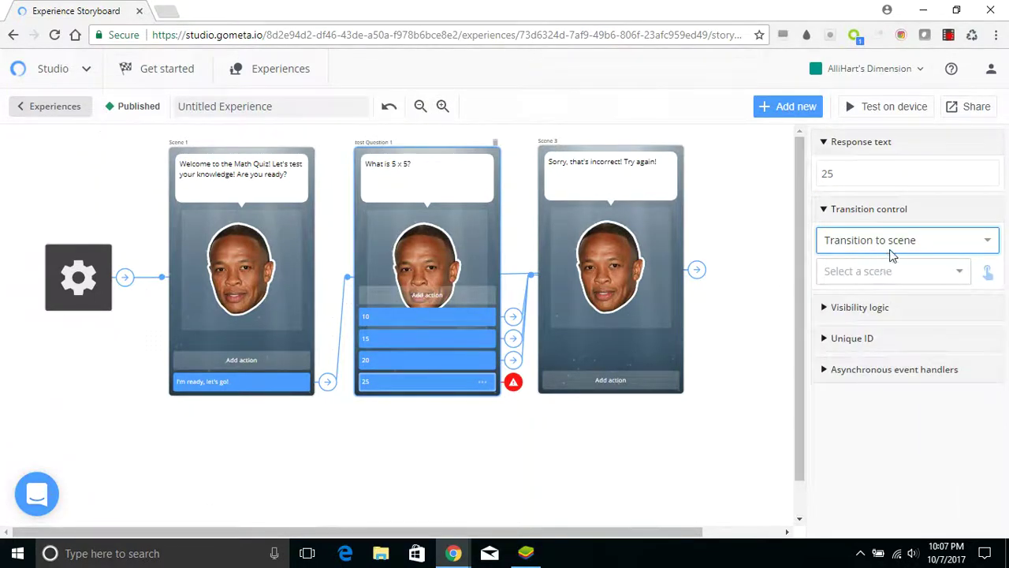
pyautogui.click(892, 247)
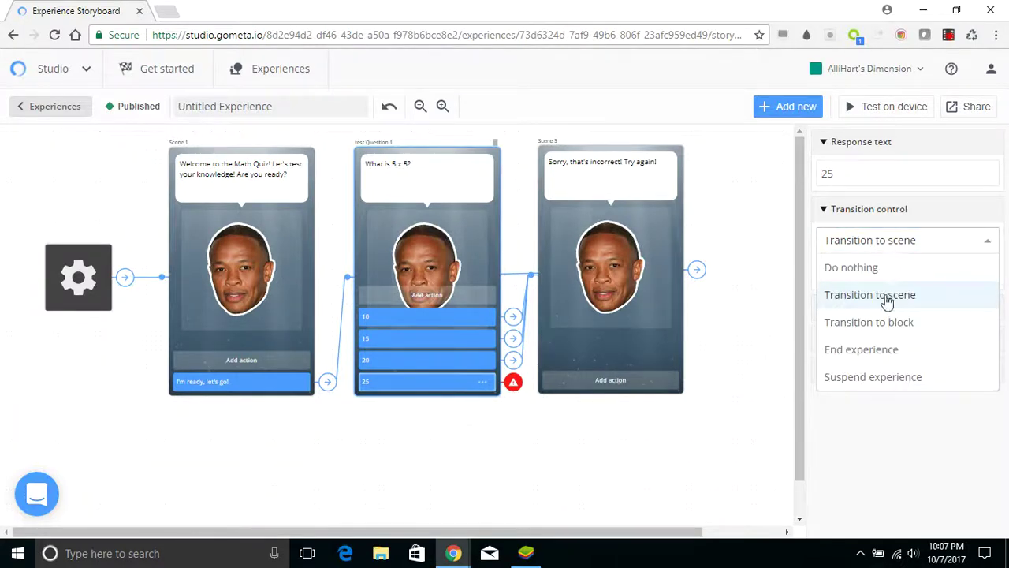
pyautogui.click(881, 294)
pyautogui.click(893, 276)
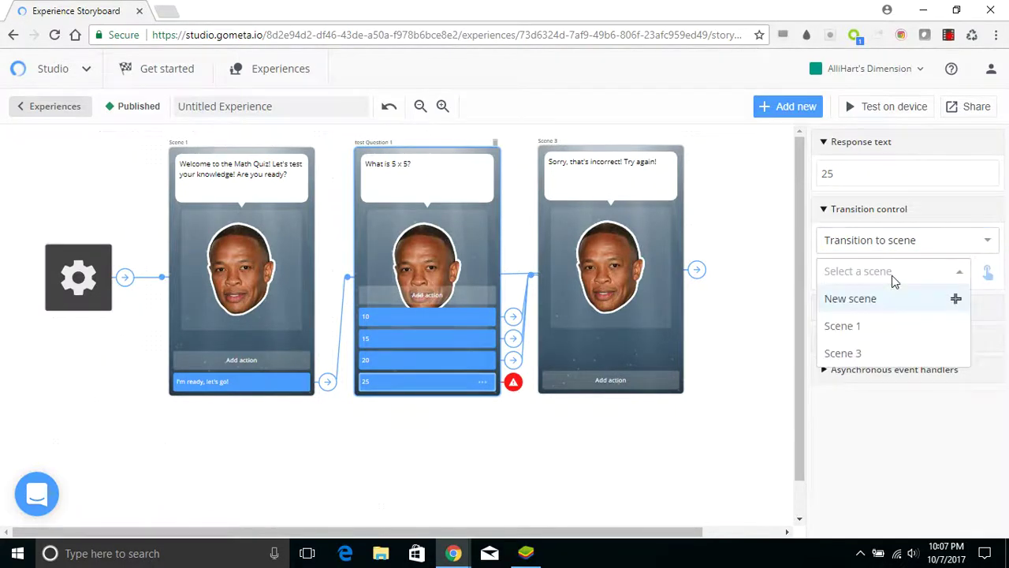
pyautogui.click(852, 299)
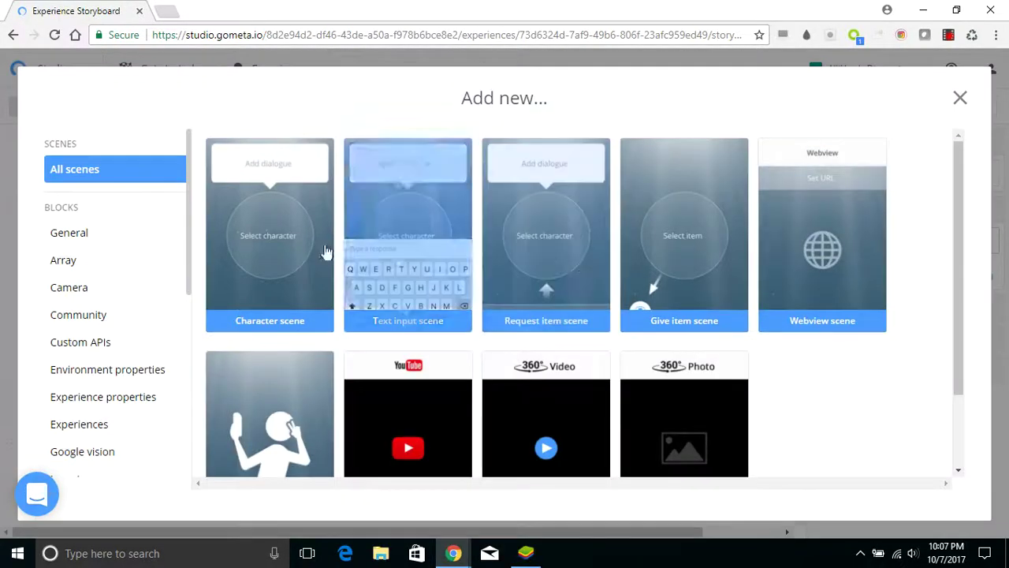
pyautogui.click(292, 242)
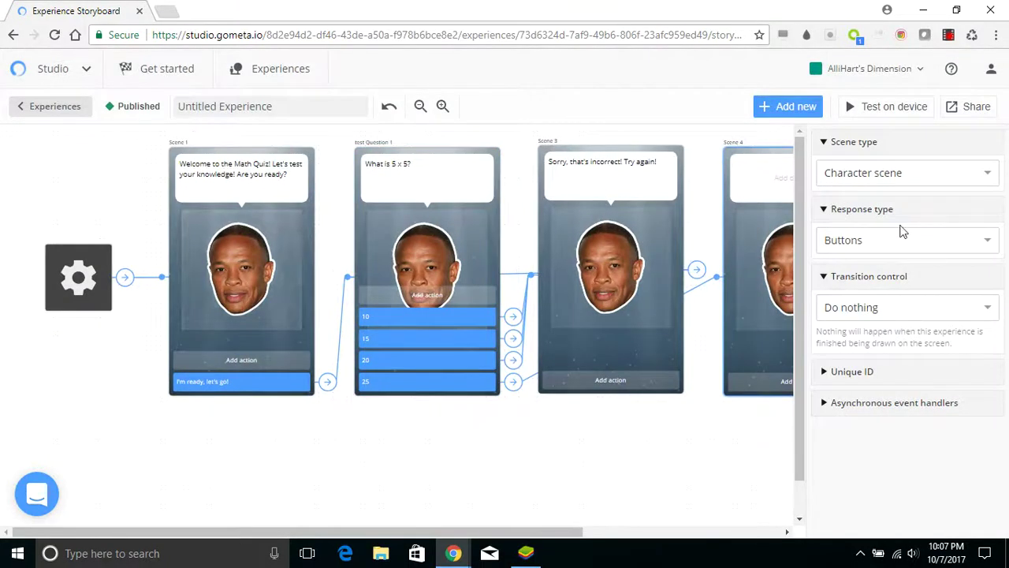
# Write Scene 4's dialogue as "Congratulations, you're correct! Great job. You win a trophy."
pyautogui.moveTo(552, 531); pyautogui.dragTo(658, 531)
pyautogui.click(663, 188)
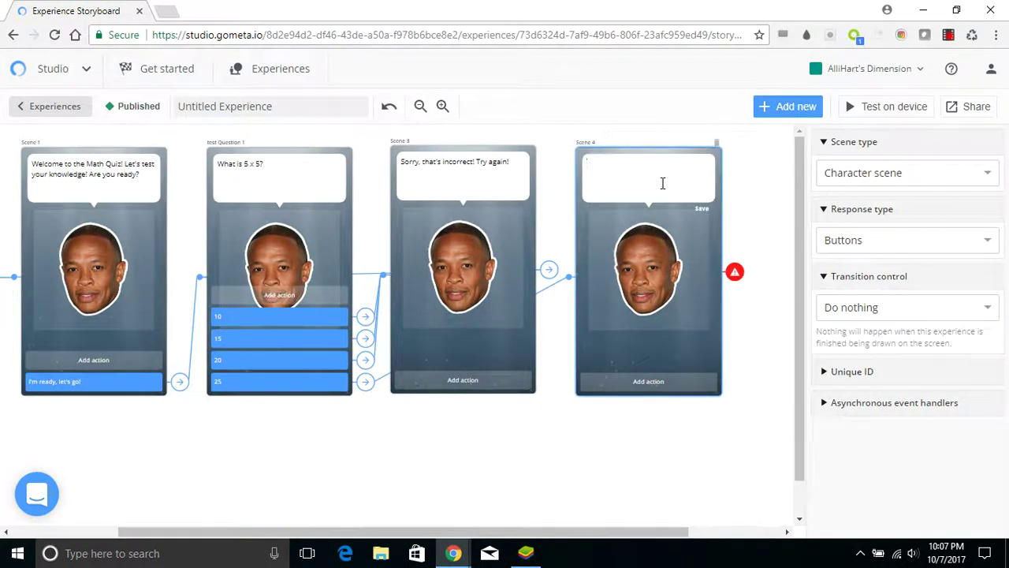
pyautogui.write("Congratulations, you're conn")
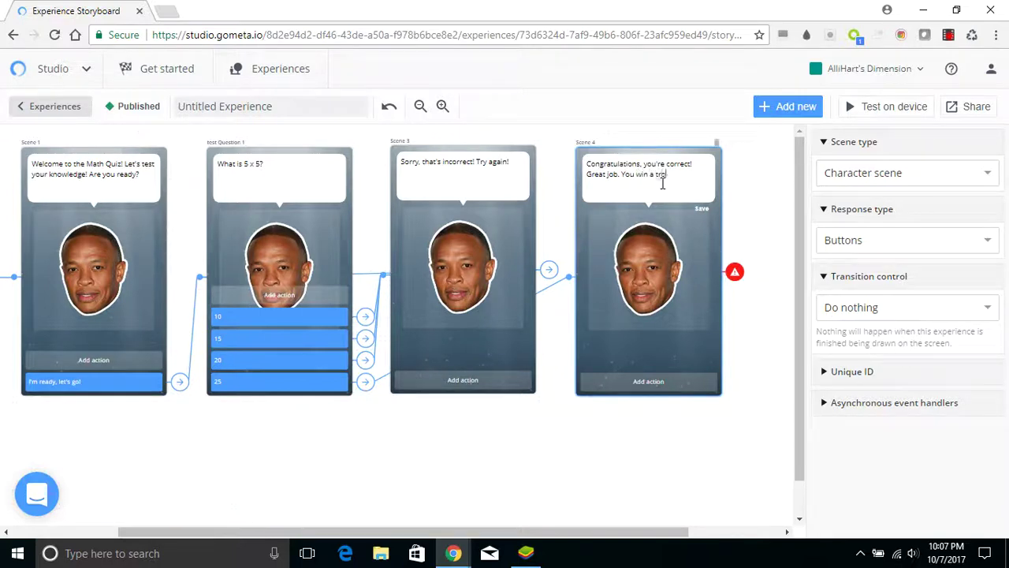
pyautogui.write('.')
# Add an action to Scene 4 with the response text "Receive my trophy"
pyautogui.click(667, 383)
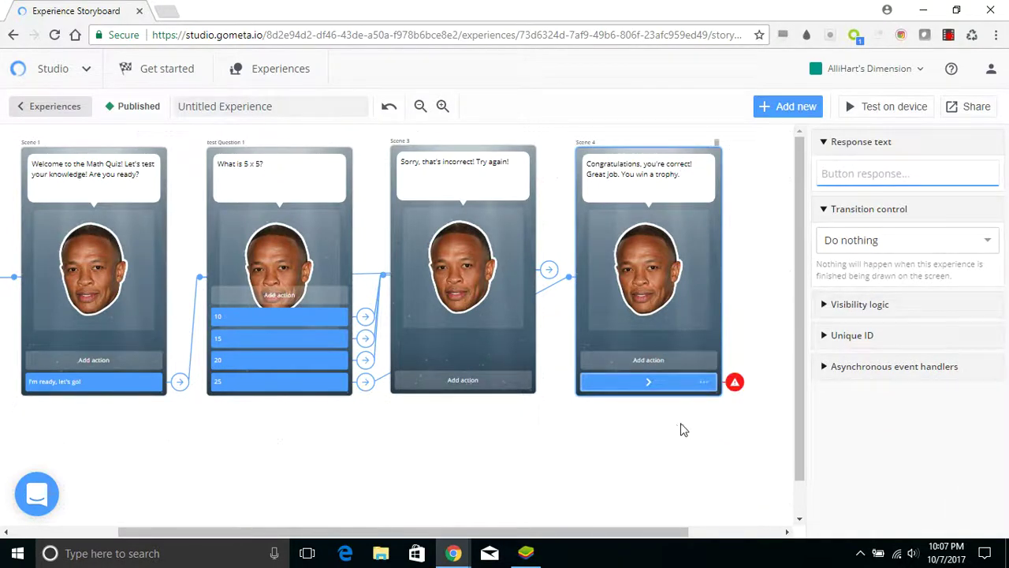
pyautogui.write('Receive my trophy')
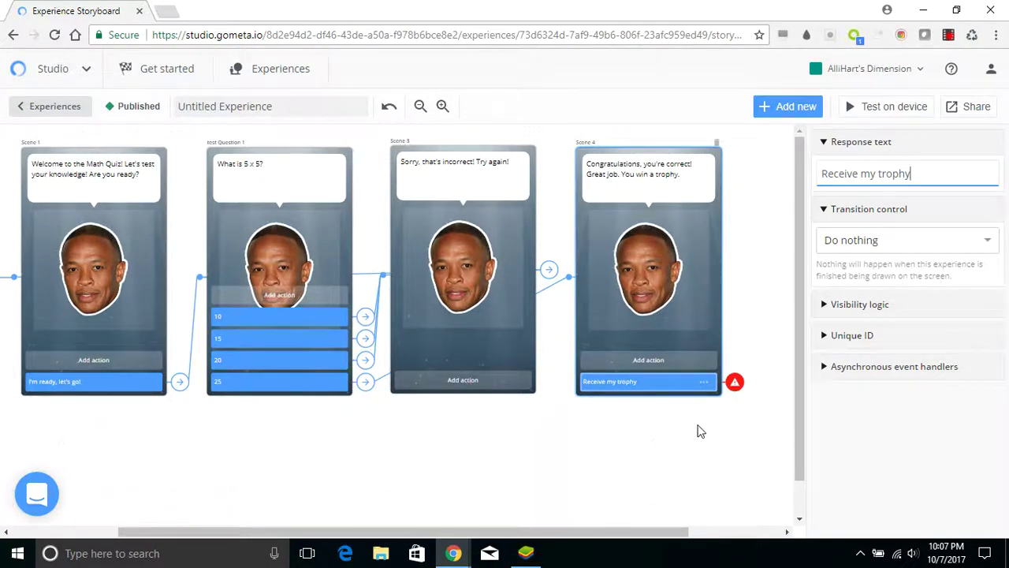
pyautogui.click(699, 431)
# Move Scene 4 directly below Scene 3 on the storyboard, clear of the other scenes
pyautogui.moveTo(562, 526); pyautogui.dragTo(539, 533)
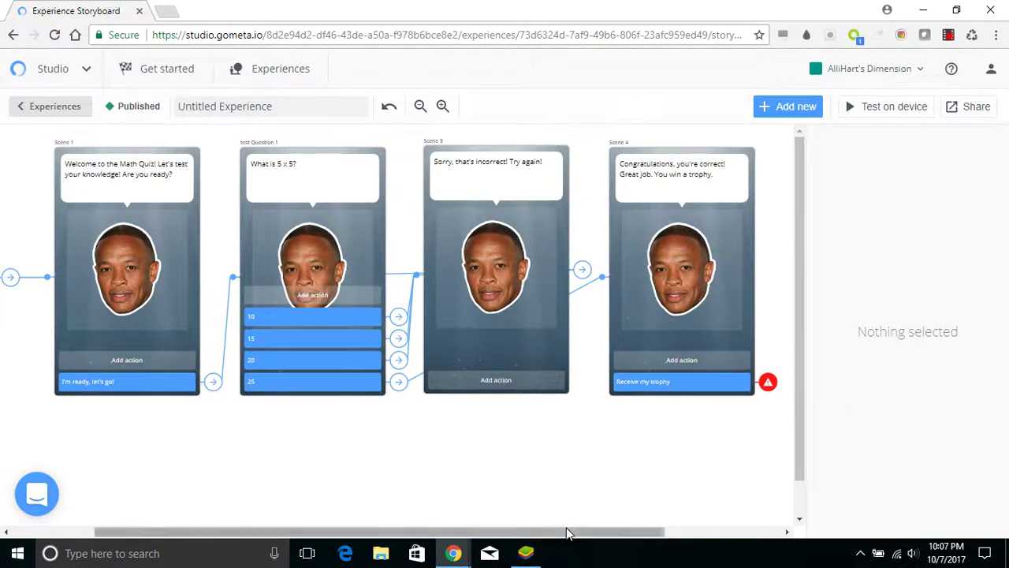
pyautogui.moveTo(693, 302); pyautogui.dragTo(519, 520)
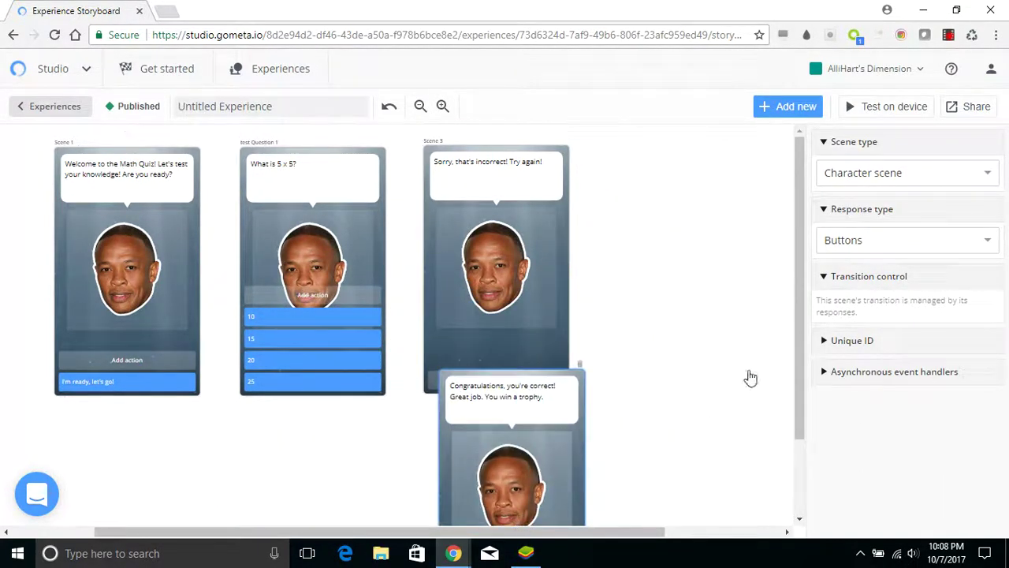
pyautogui.scroll(-2, 679, 395)
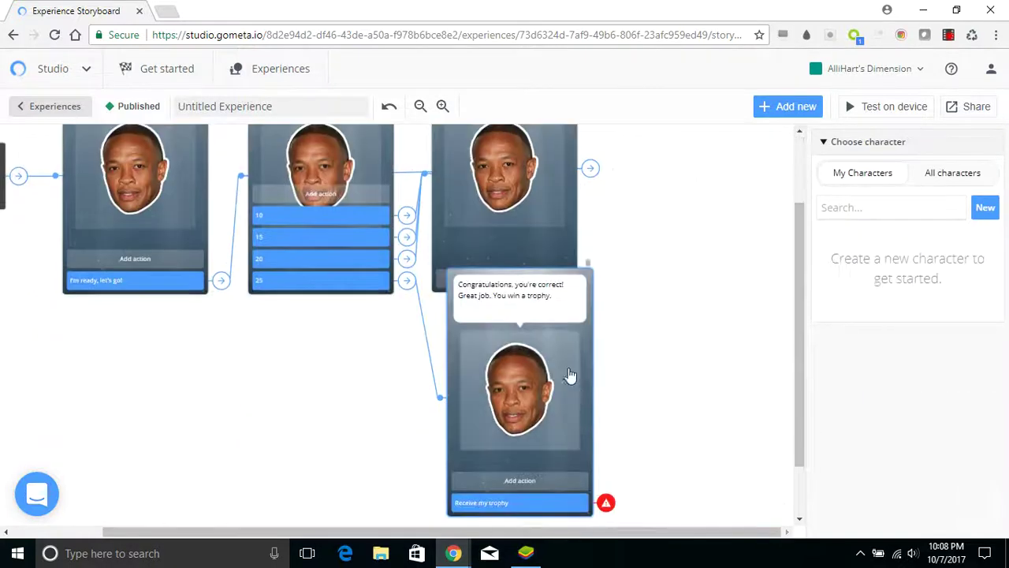
pyautogui.click(542, 421)
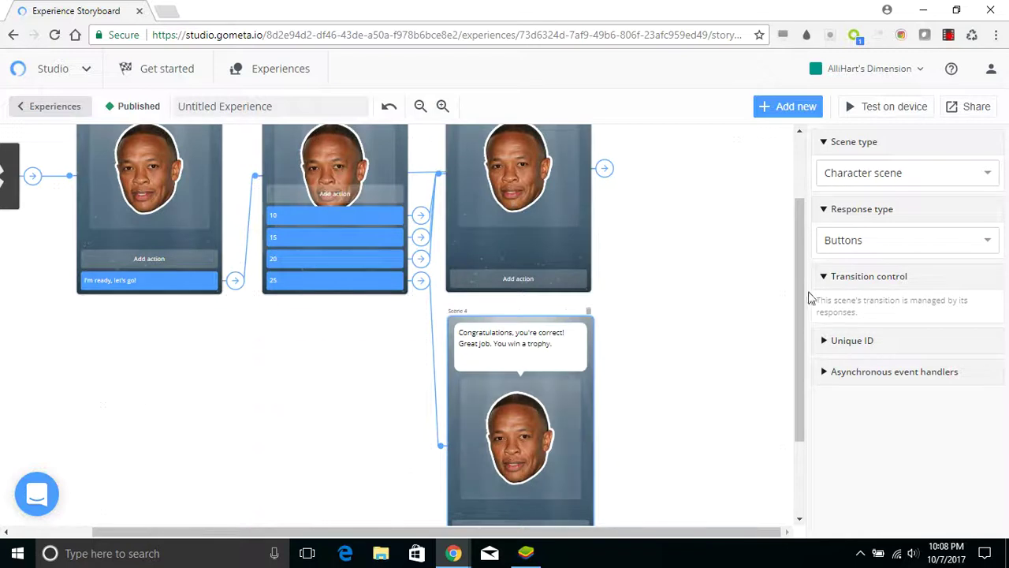
# Make Scene 4's "Receive my trophy" response transition to a scene and add a new Give item scene as its target
pyautogui.moveTo(800, 295); pyautogui.dragTo(800, 209)
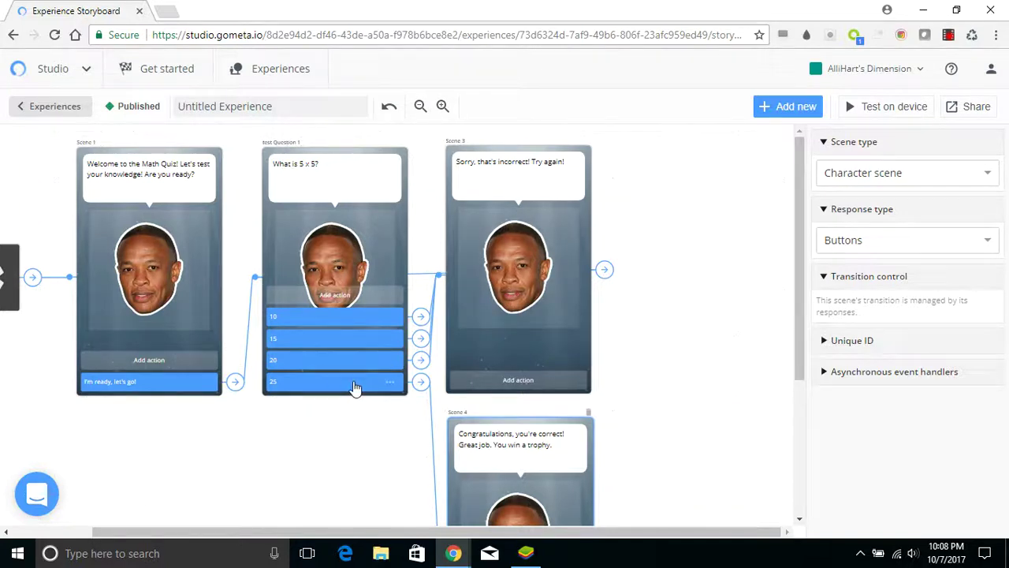
pyautogui.moveTo(798, 332); pyautogui.dragTo(799, 386)
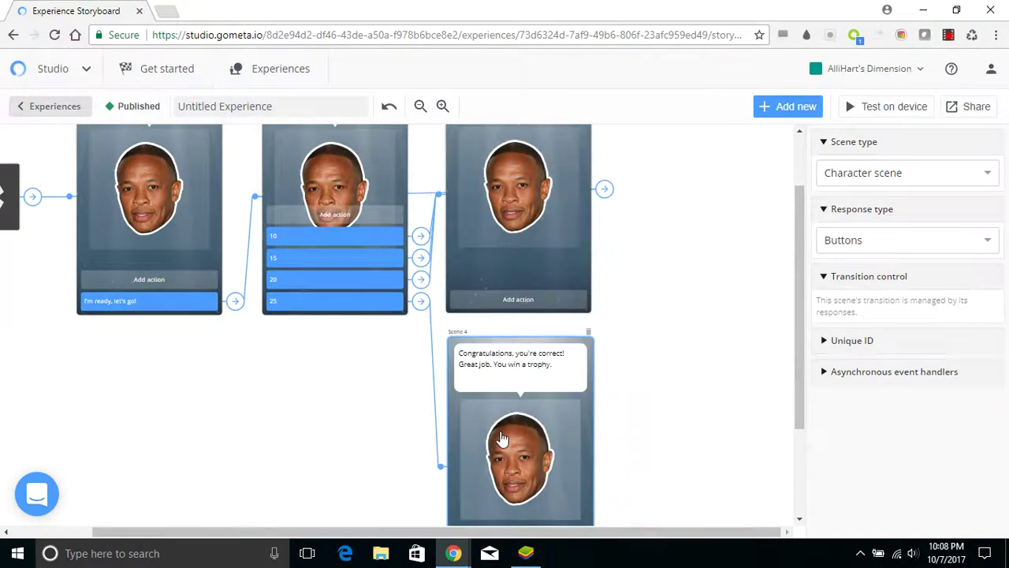
pyautogui.moveTo(800, 278); pyautogui.dragTo(812, 354)
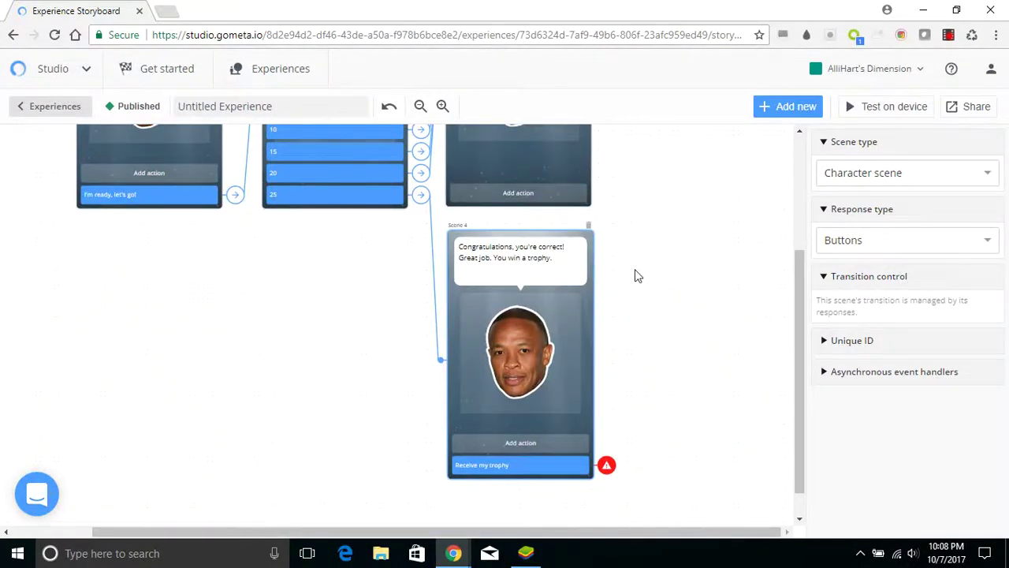
pyautogui.click(556, 472)
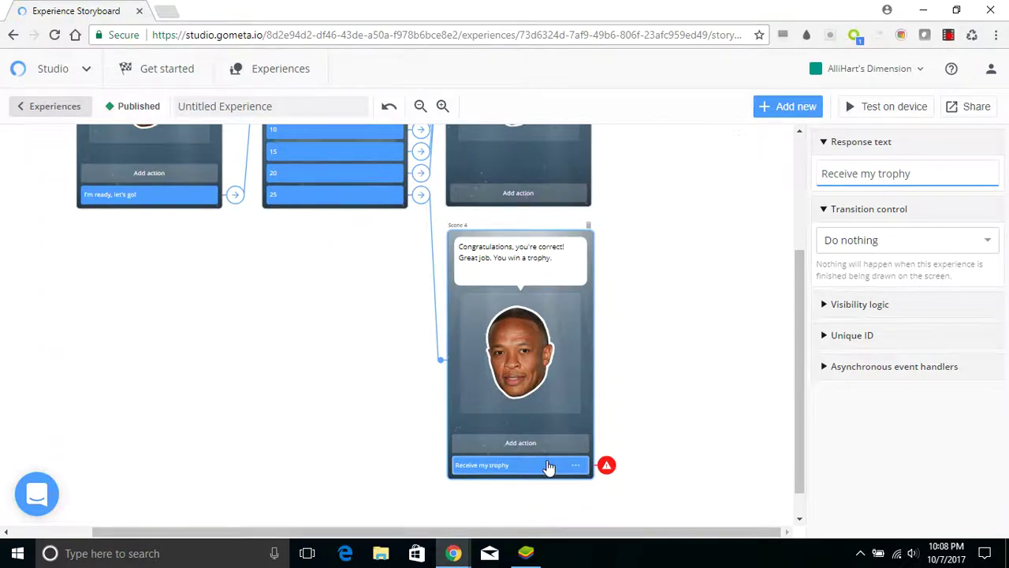
pyautogui.click(874, 243)
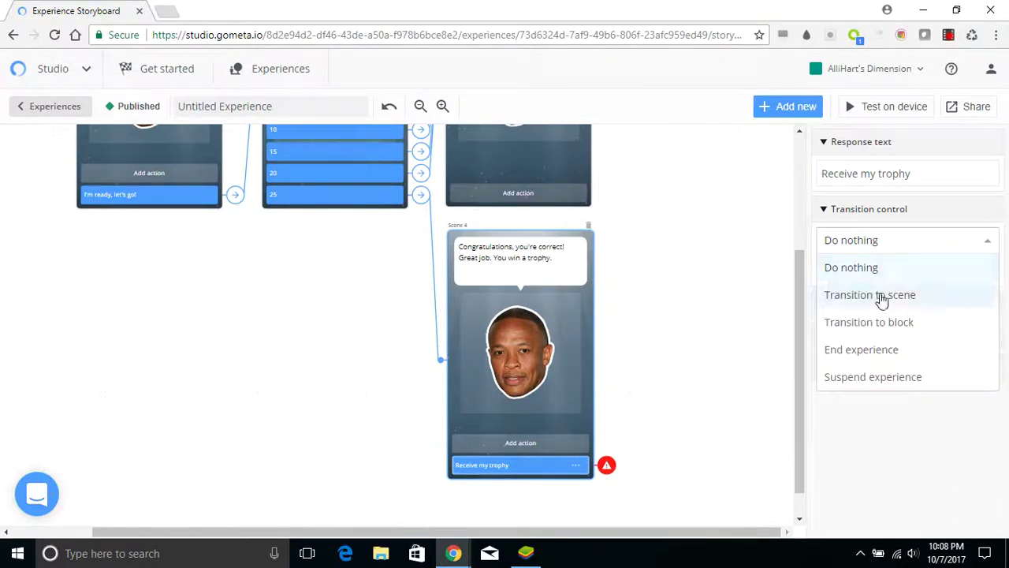
pyautogui.click(881, 298)
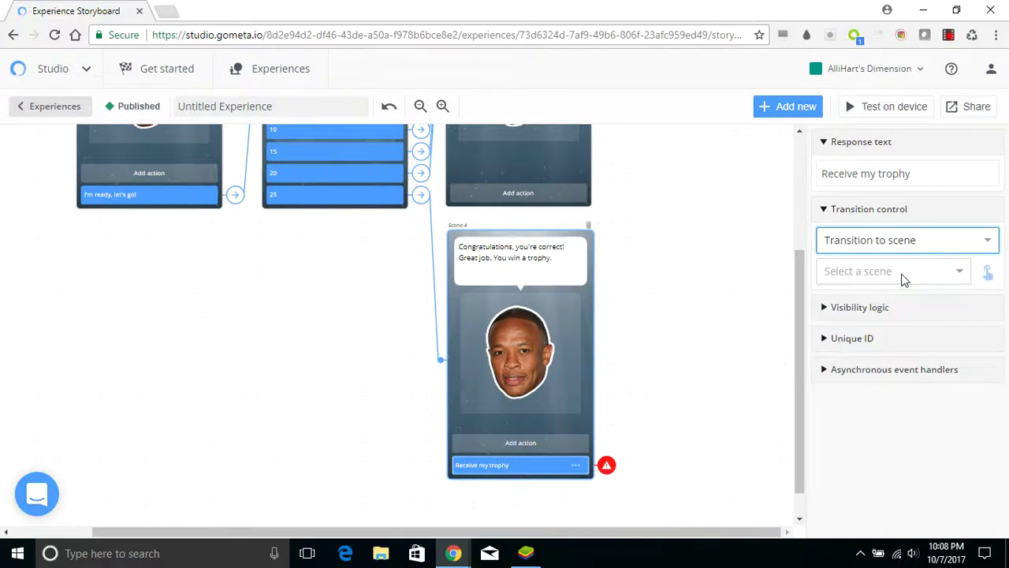
pyautogui.click(904, 276)
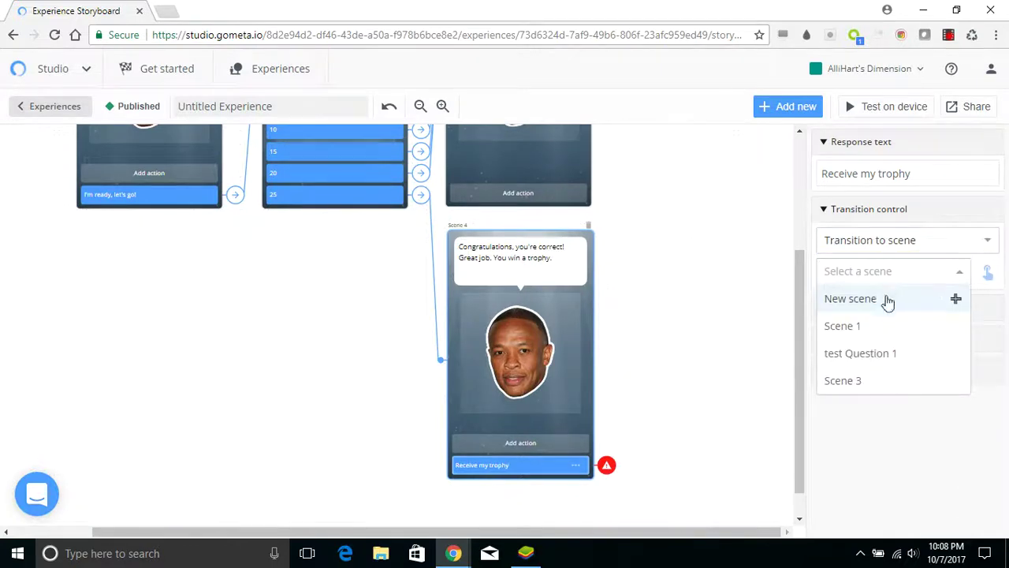
pyautogui.click(888, 297)
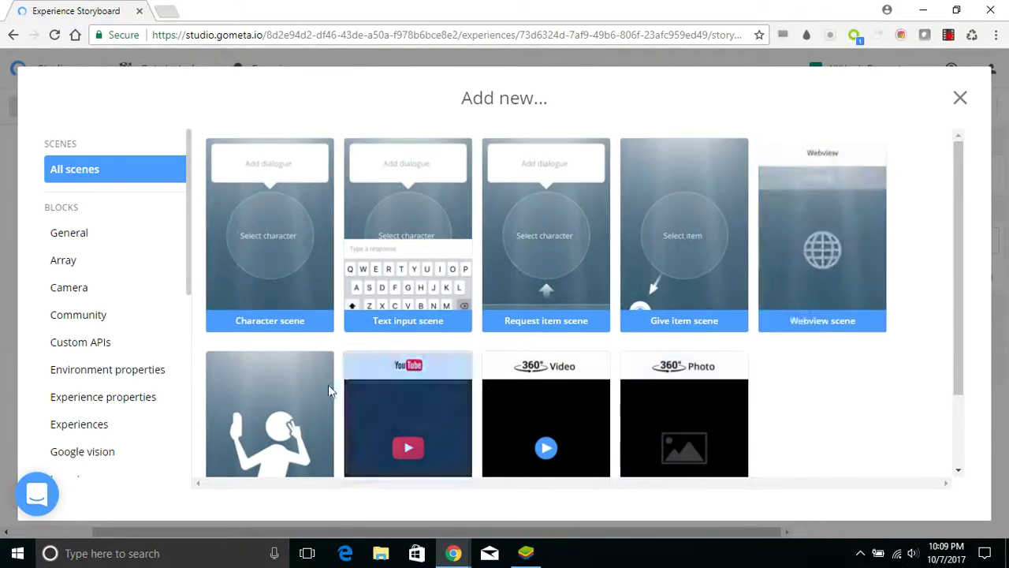
pyautogui.click(675, 243)
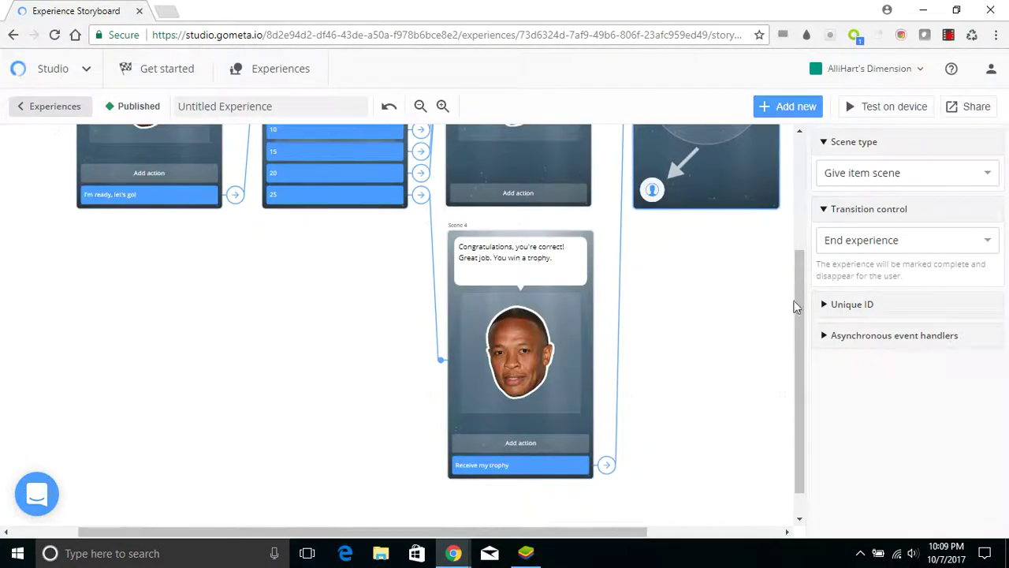
# Move the new Give item scene directly beside Scene 4 on the storyboard and open its item selection
pyautogui.moveTo(744, 164); pyautogui.dragTo(726, 428)
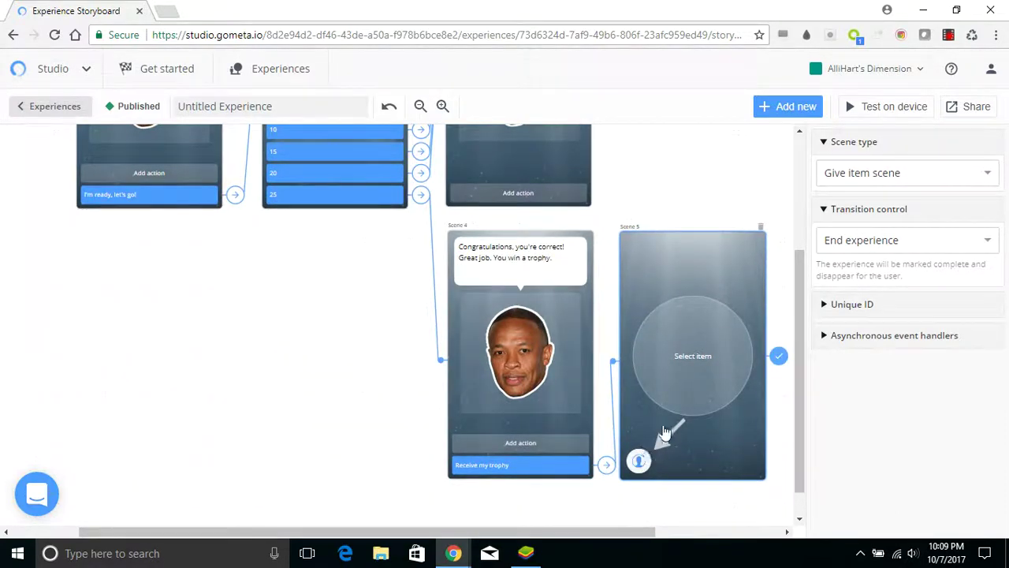
pyautogui.click(690, 366)
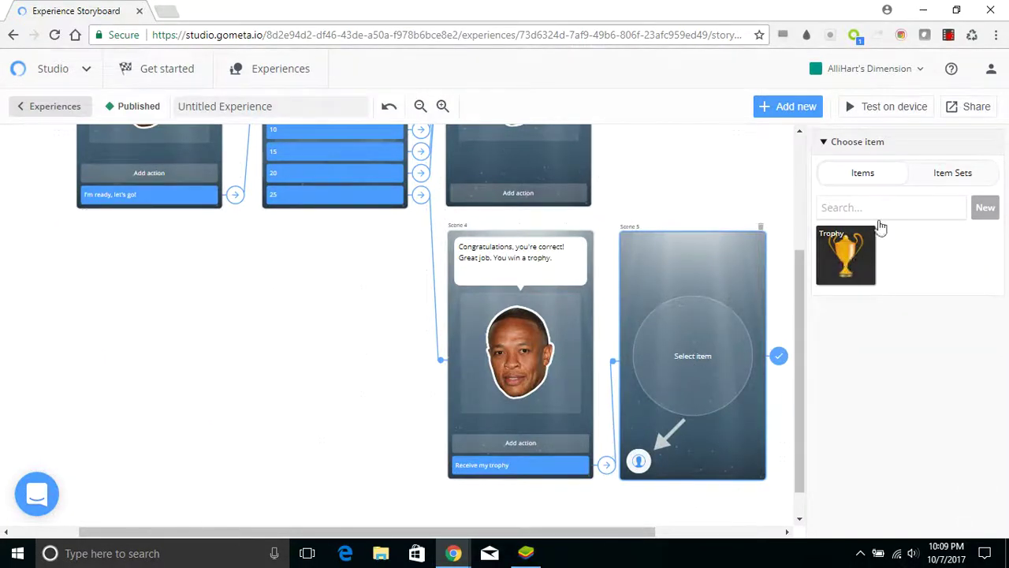
pyautogui.click(947, 180)
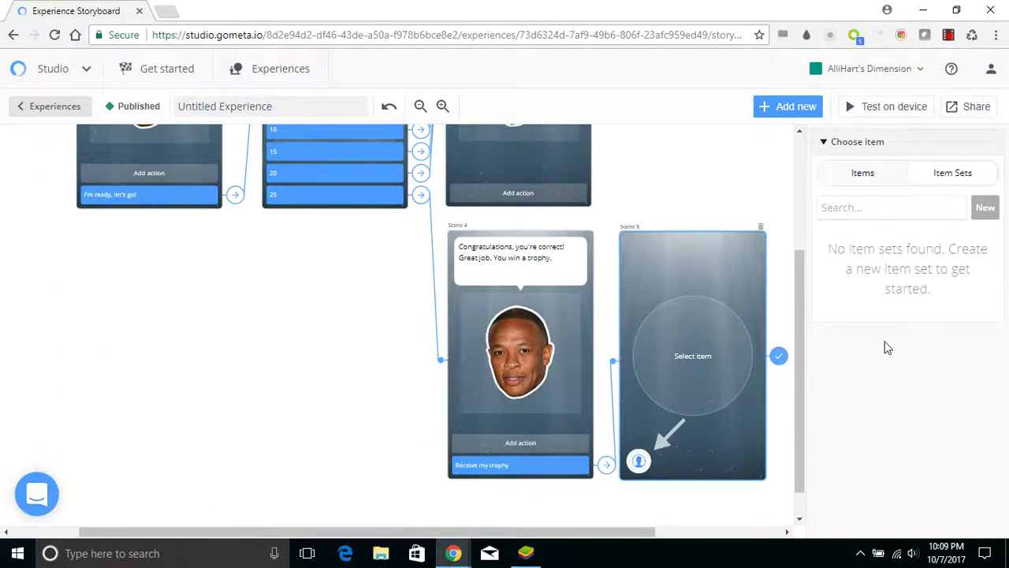
pyautogui.click(878, 172)
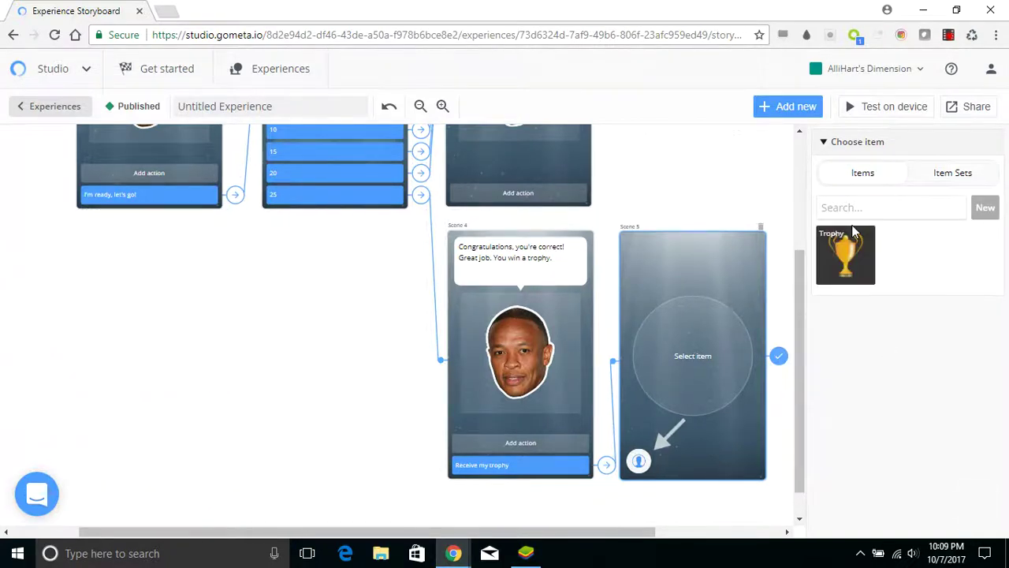
pyautogui.click(984, 208)
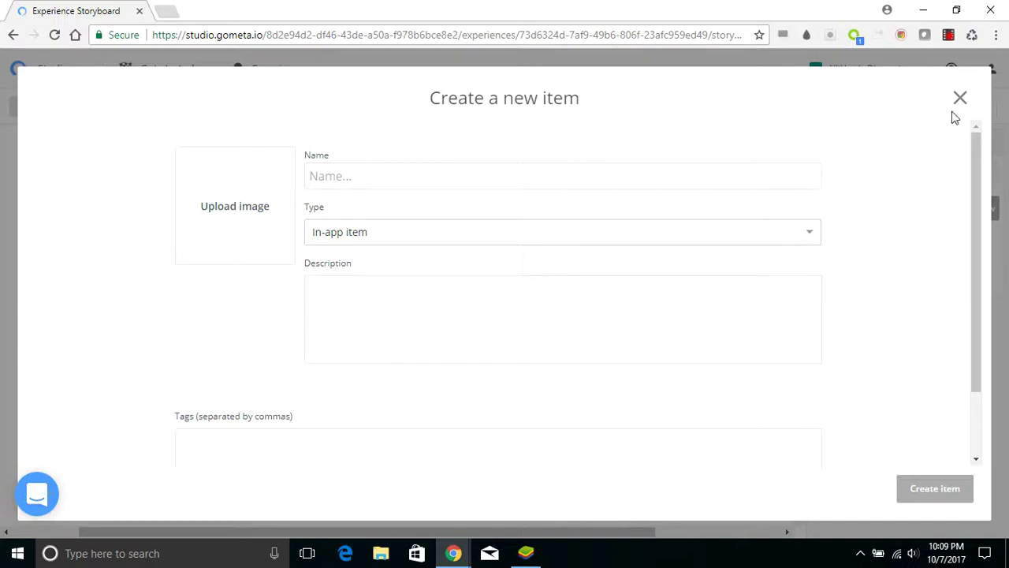
pyautogui.click(924, 496)
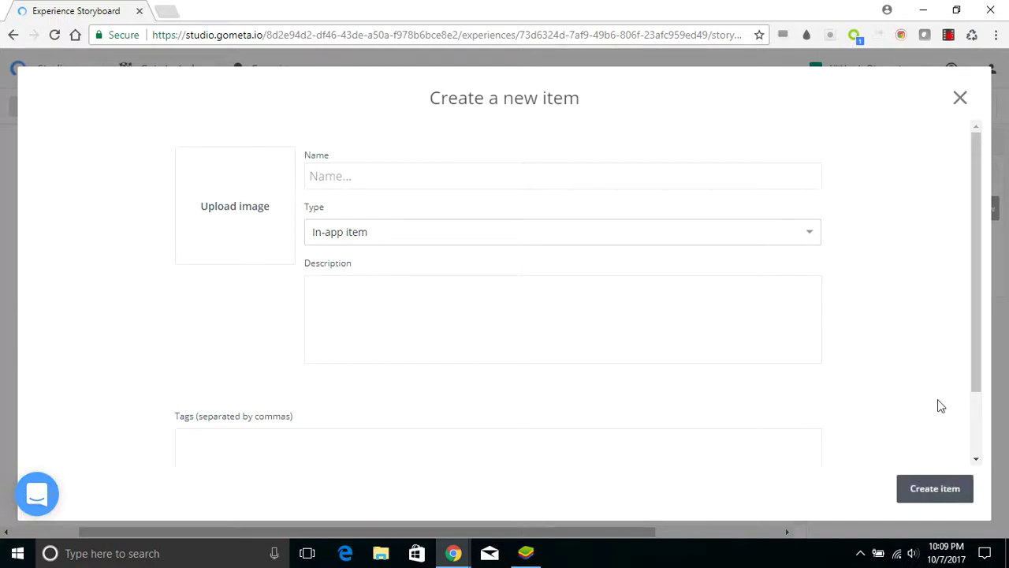
pyautogui.click(959, 100)
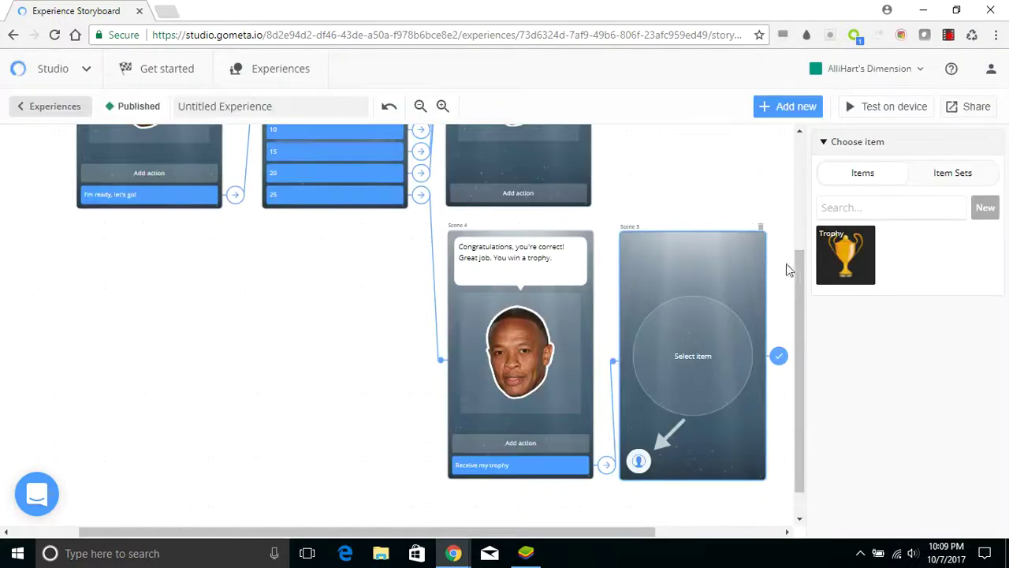
# Choose Trophy as the item given in Scene 5 and set the scene's transition to End experience
pyautogui.click(850, 268)
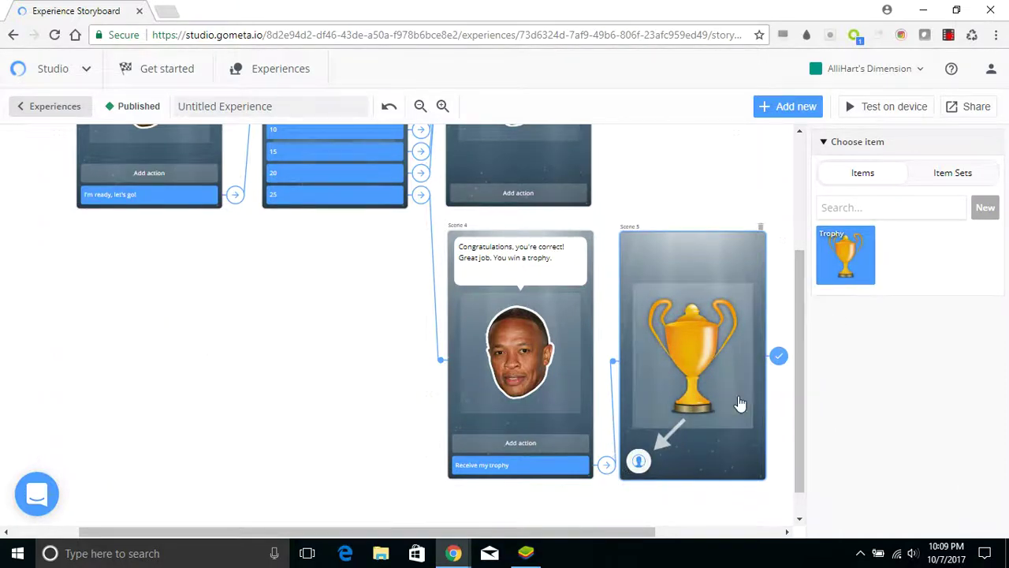
pyautogui.click(708, 451)
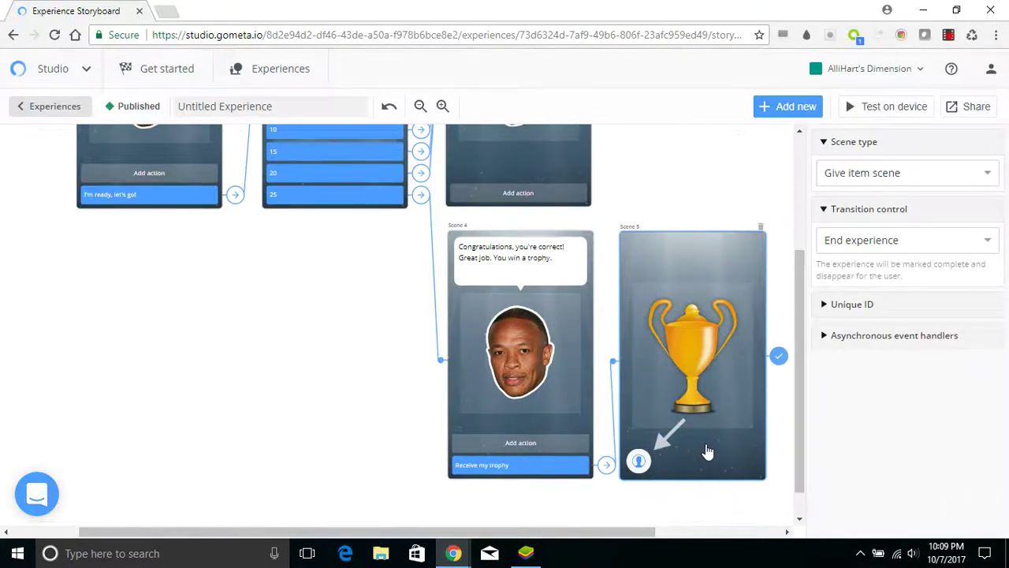
pyautogui.click(899, 243)
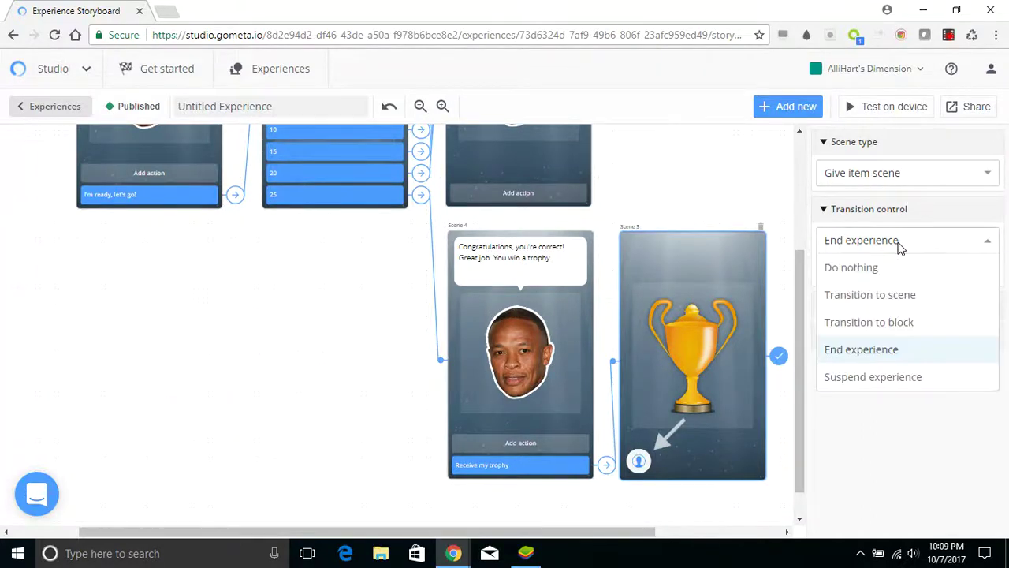
pyautogui.click(887, 349)
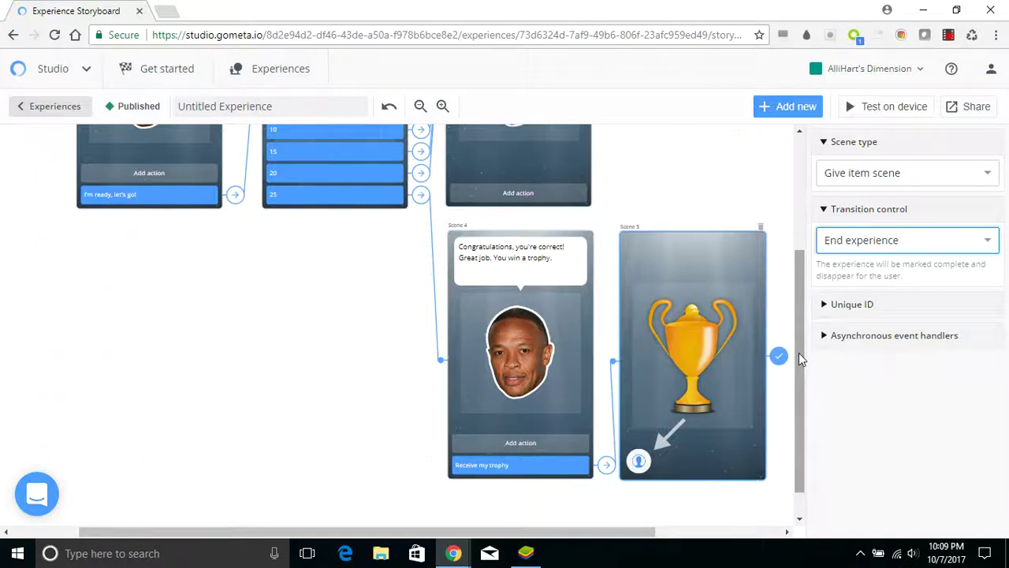
pyautogui.moveTo(799, 353); pyautogui.dragTo(794, 213)
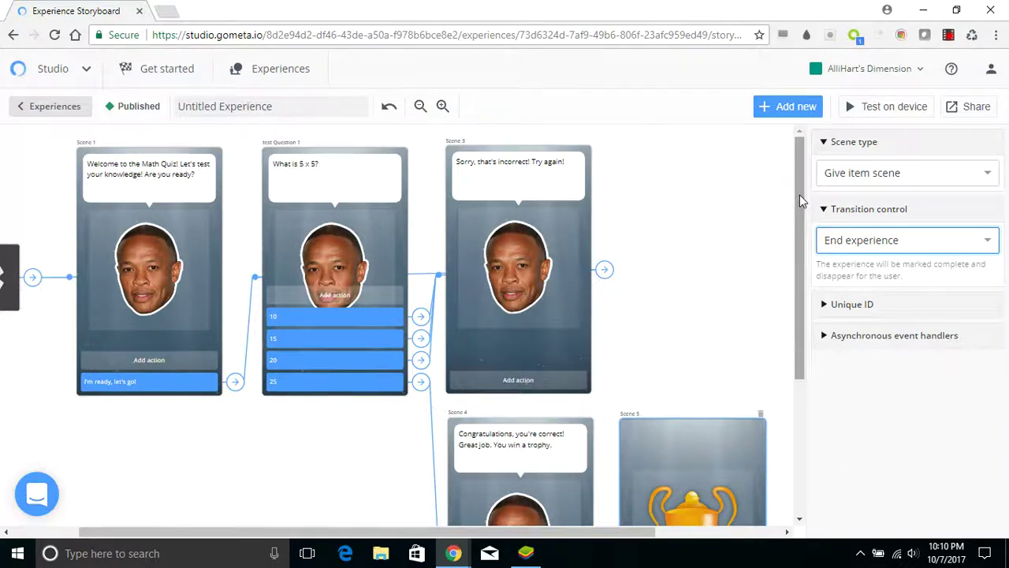
pyautogui.scroll(-3, 793, 236)
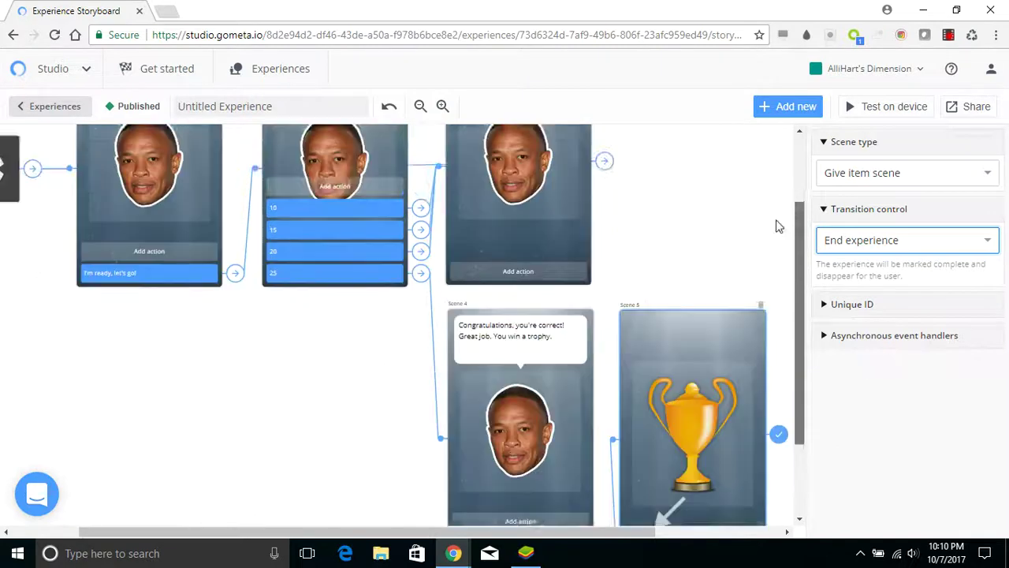
pyautogui.scroll(3, 776, 226)
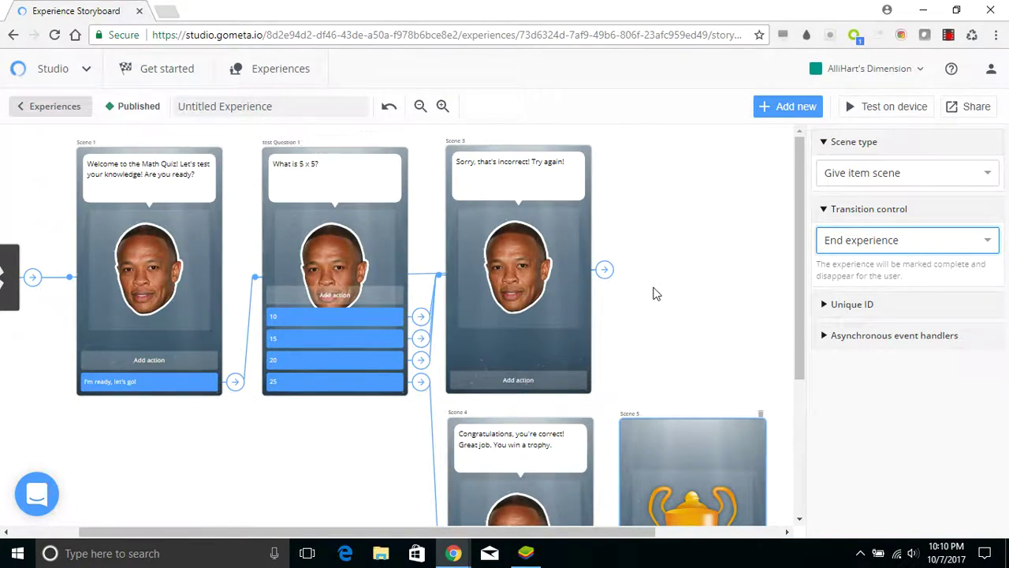
# Switch to the Android emulator and test the quiz: start it, answer 10, answer 25, and receive the trophy
pyautogui.click(881, 113)
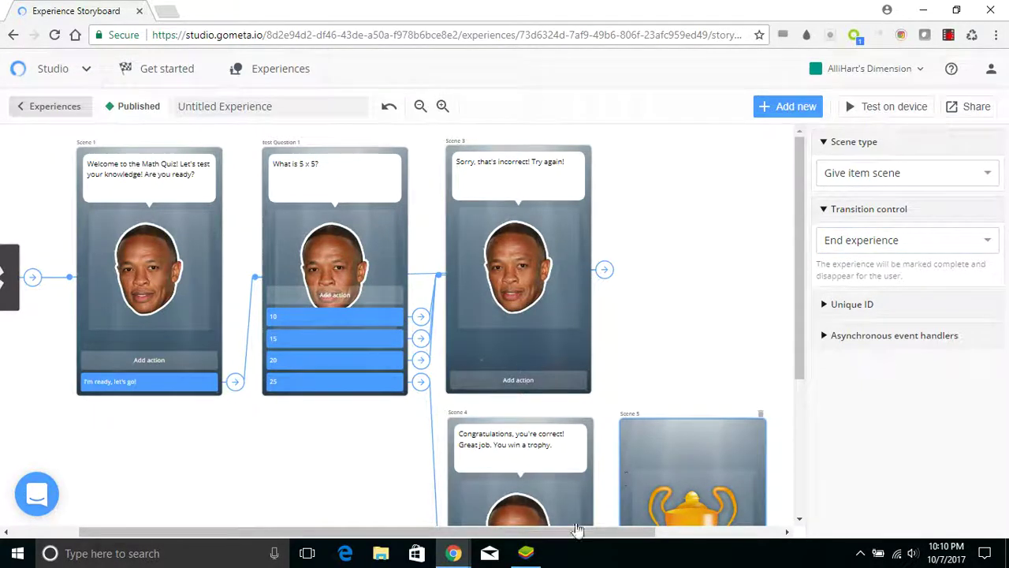
pyautogui.click(524, 555)
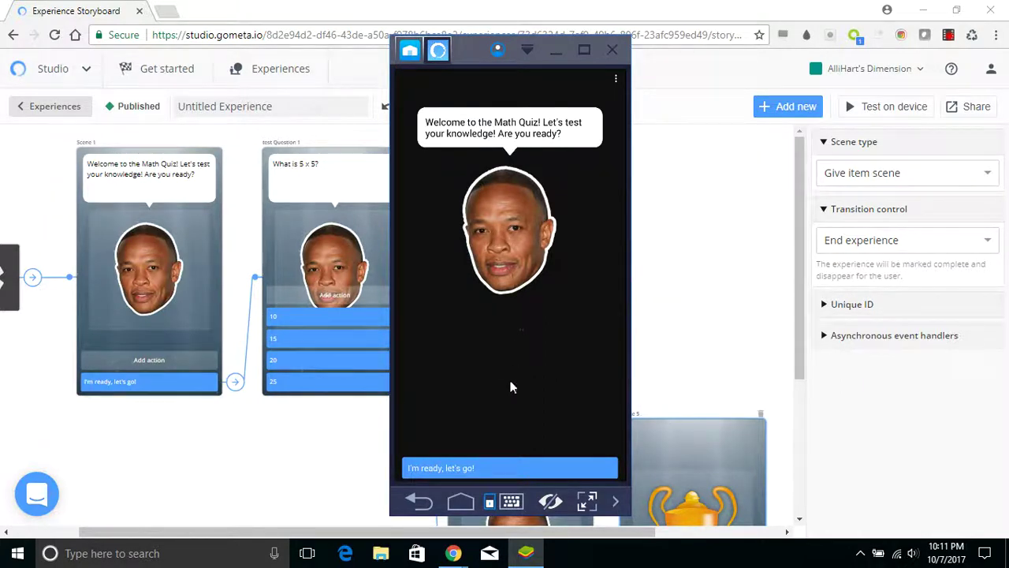
pyautogui.click(497, 467)
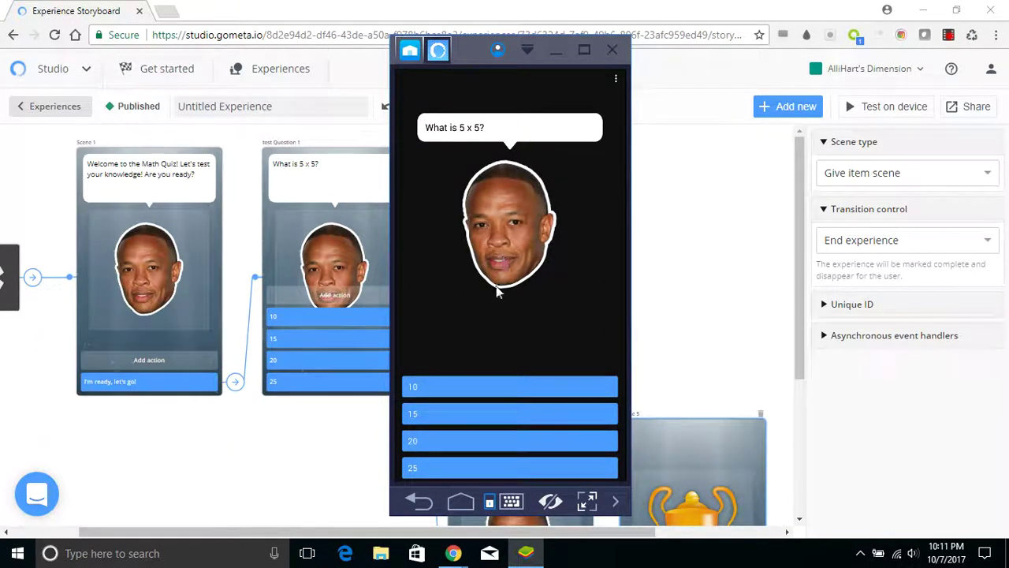
pyautogui.click(495, 385)
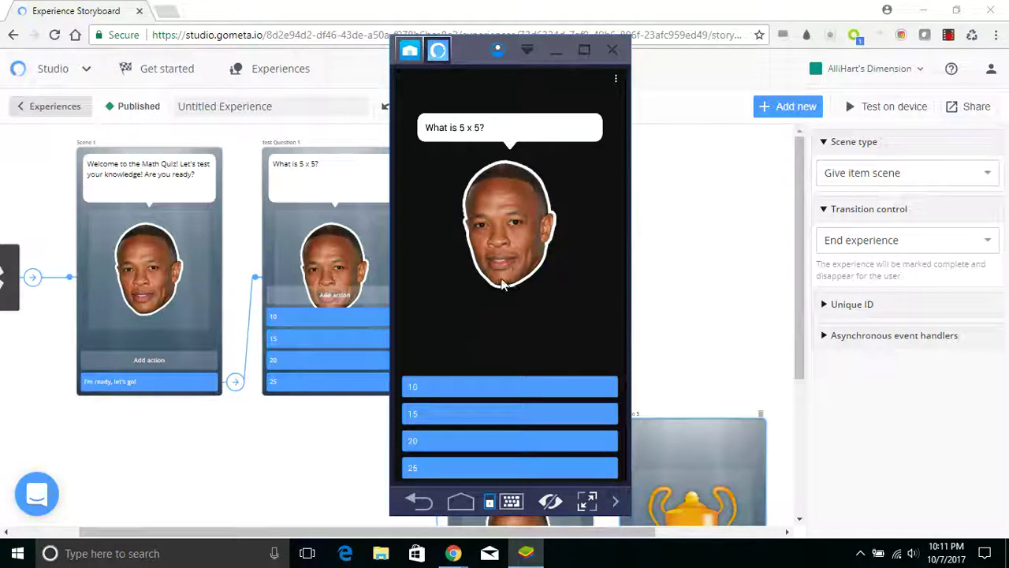
pyautogui.click(494, 469)
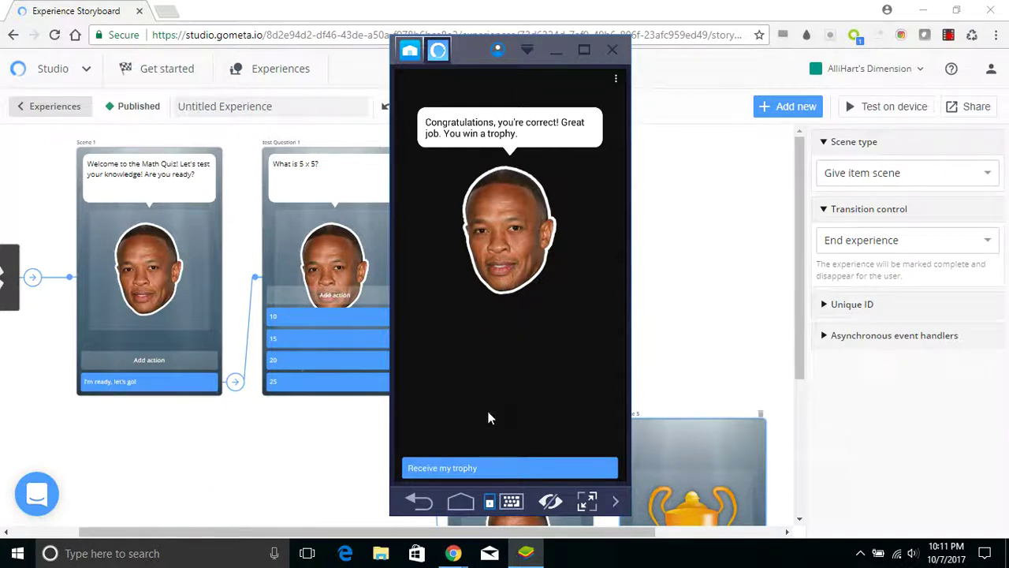
pyautogui.click(485, 462)
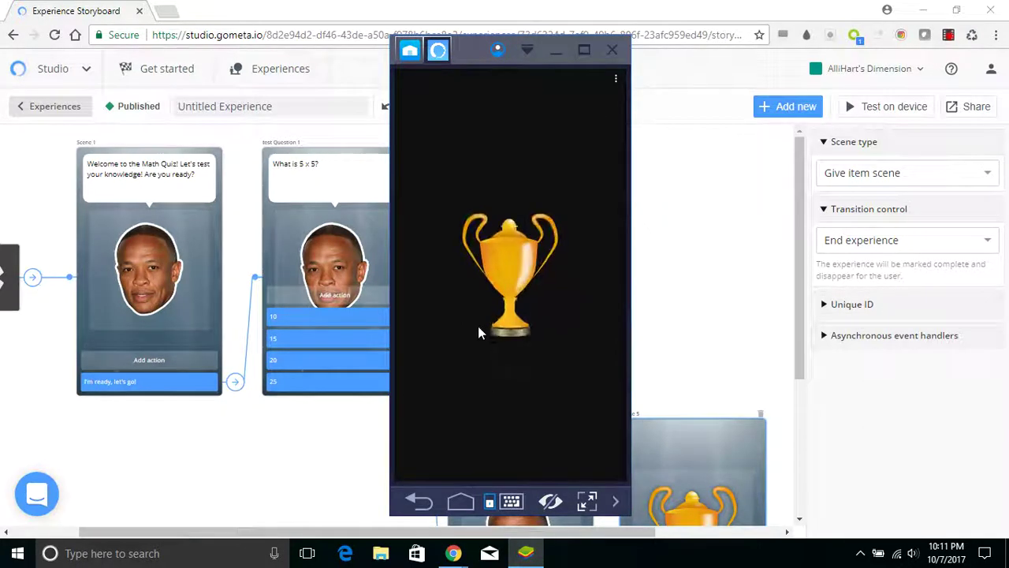